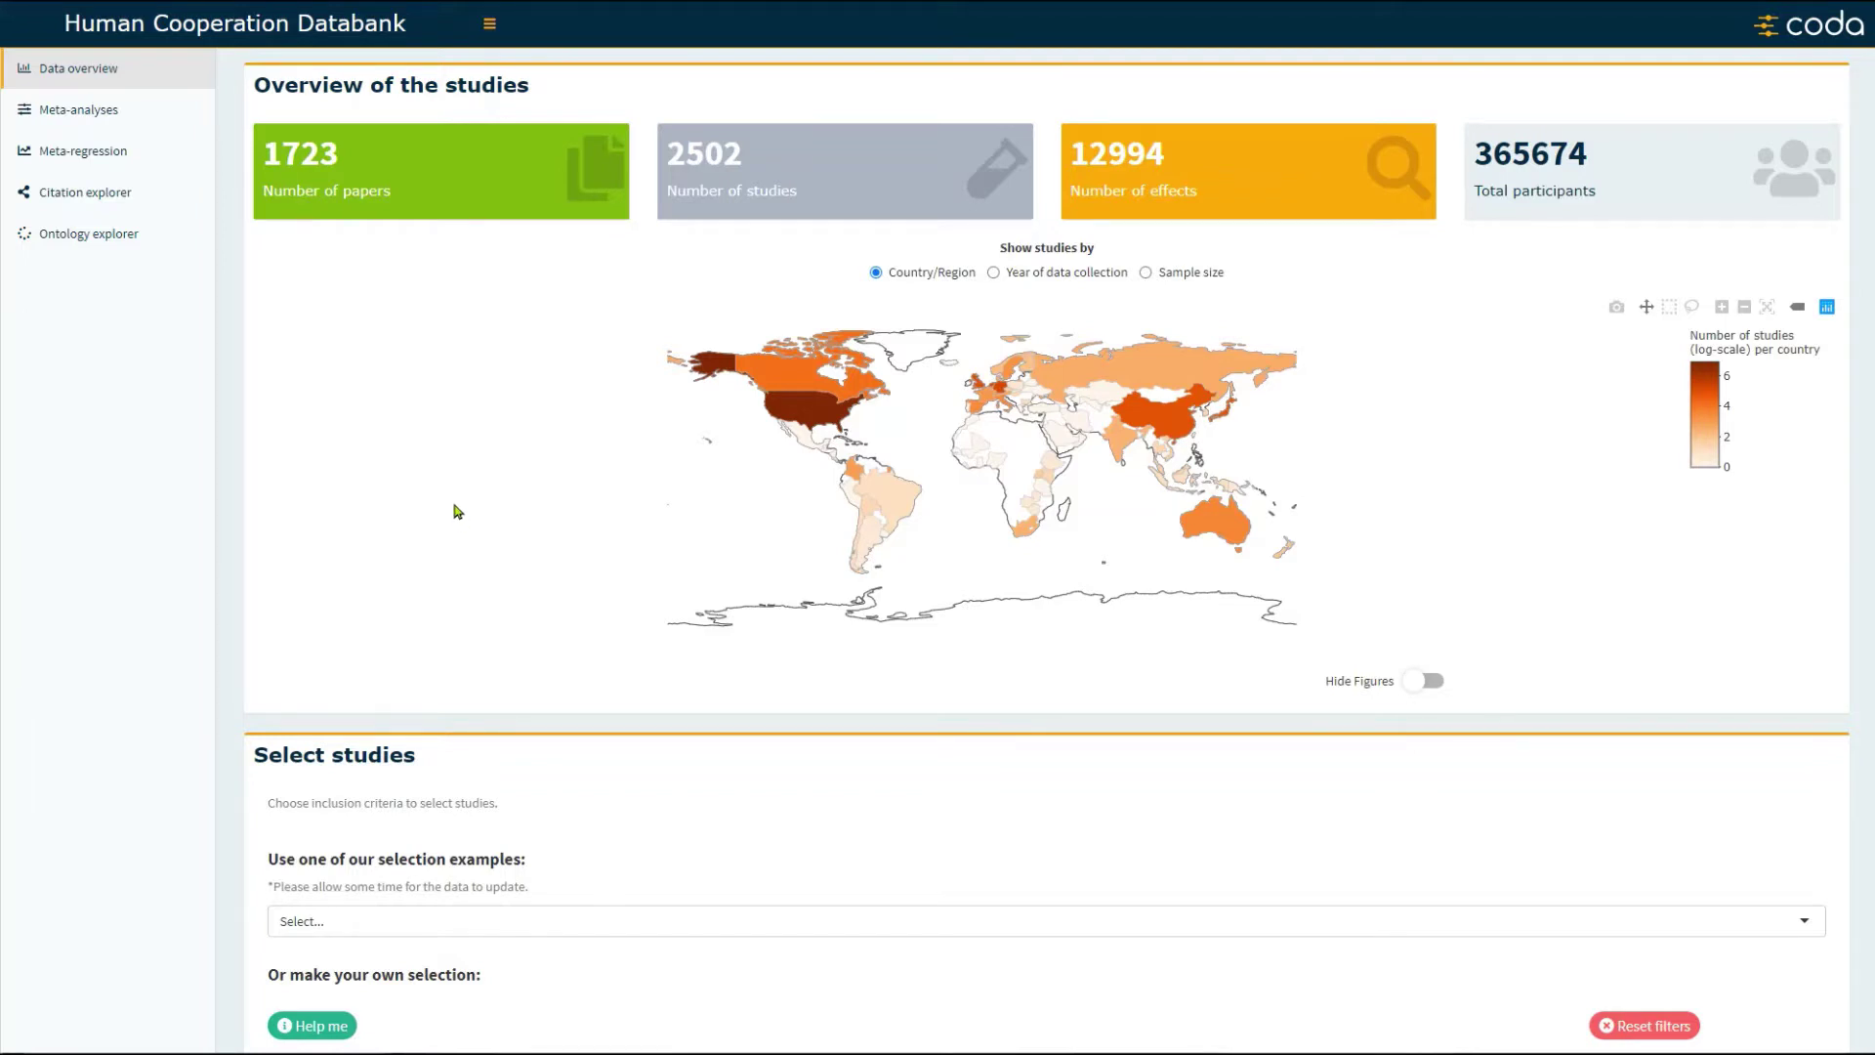
Set the generic independent variable of Treatment 1 to Personality
{"action": "scroll", "coordinate": [449, 517], "scroll_direction": "down", "scroll_amount": 3}
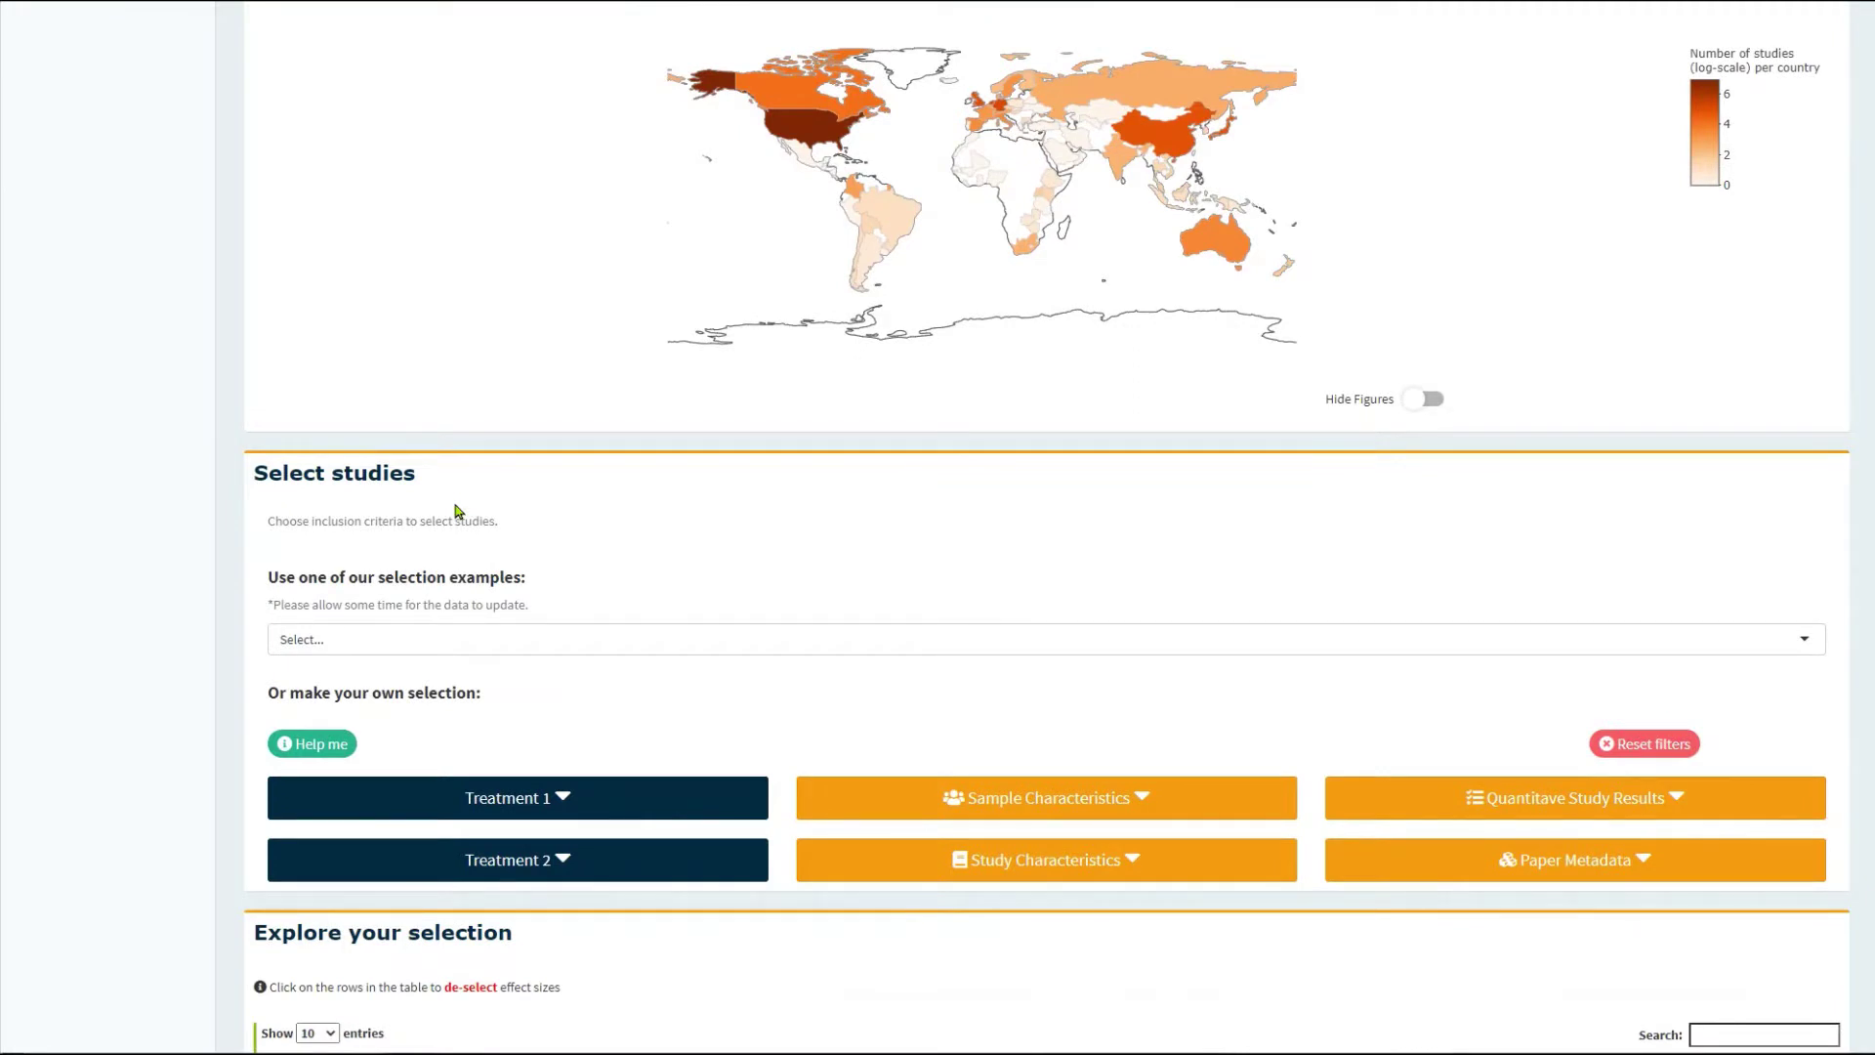
{"action": "scroll", "coordinate": [456, 511], "scroll_direction": "down", "scroll_amount": 1}
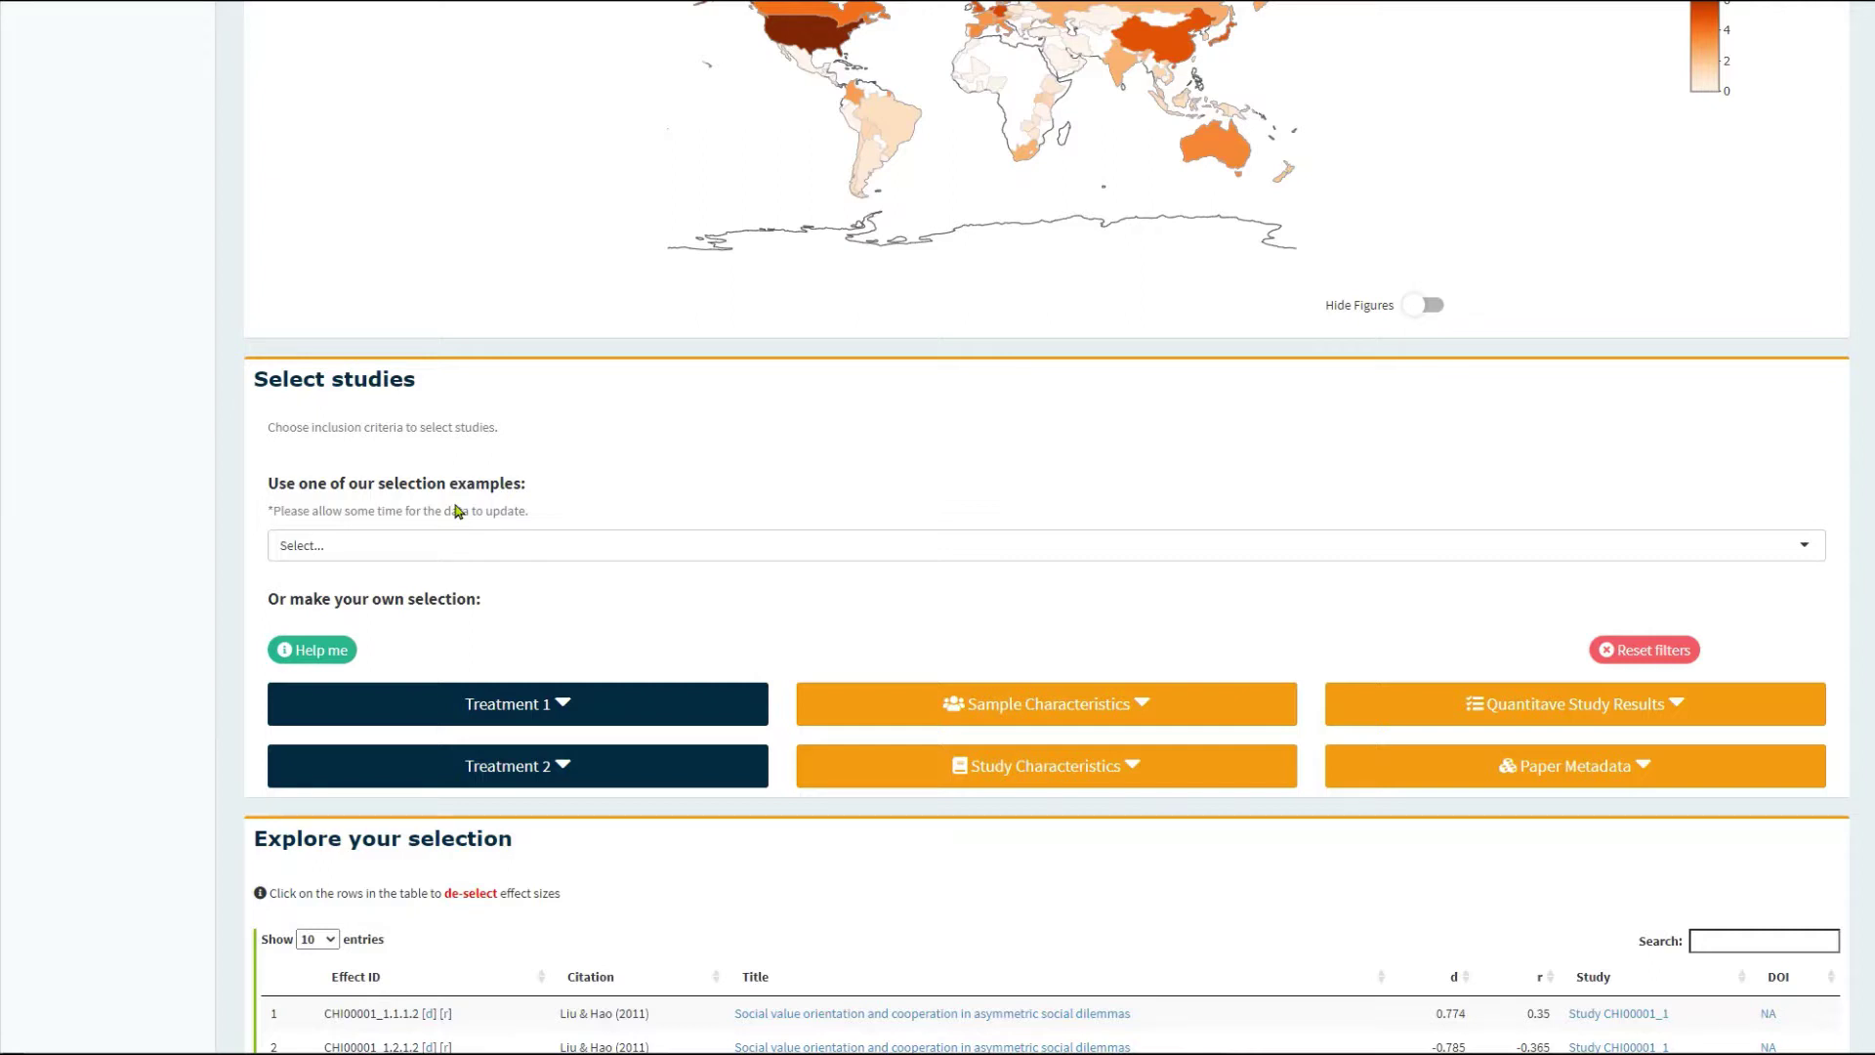
{"action": "left_click", "coordinate": [530, 705]}
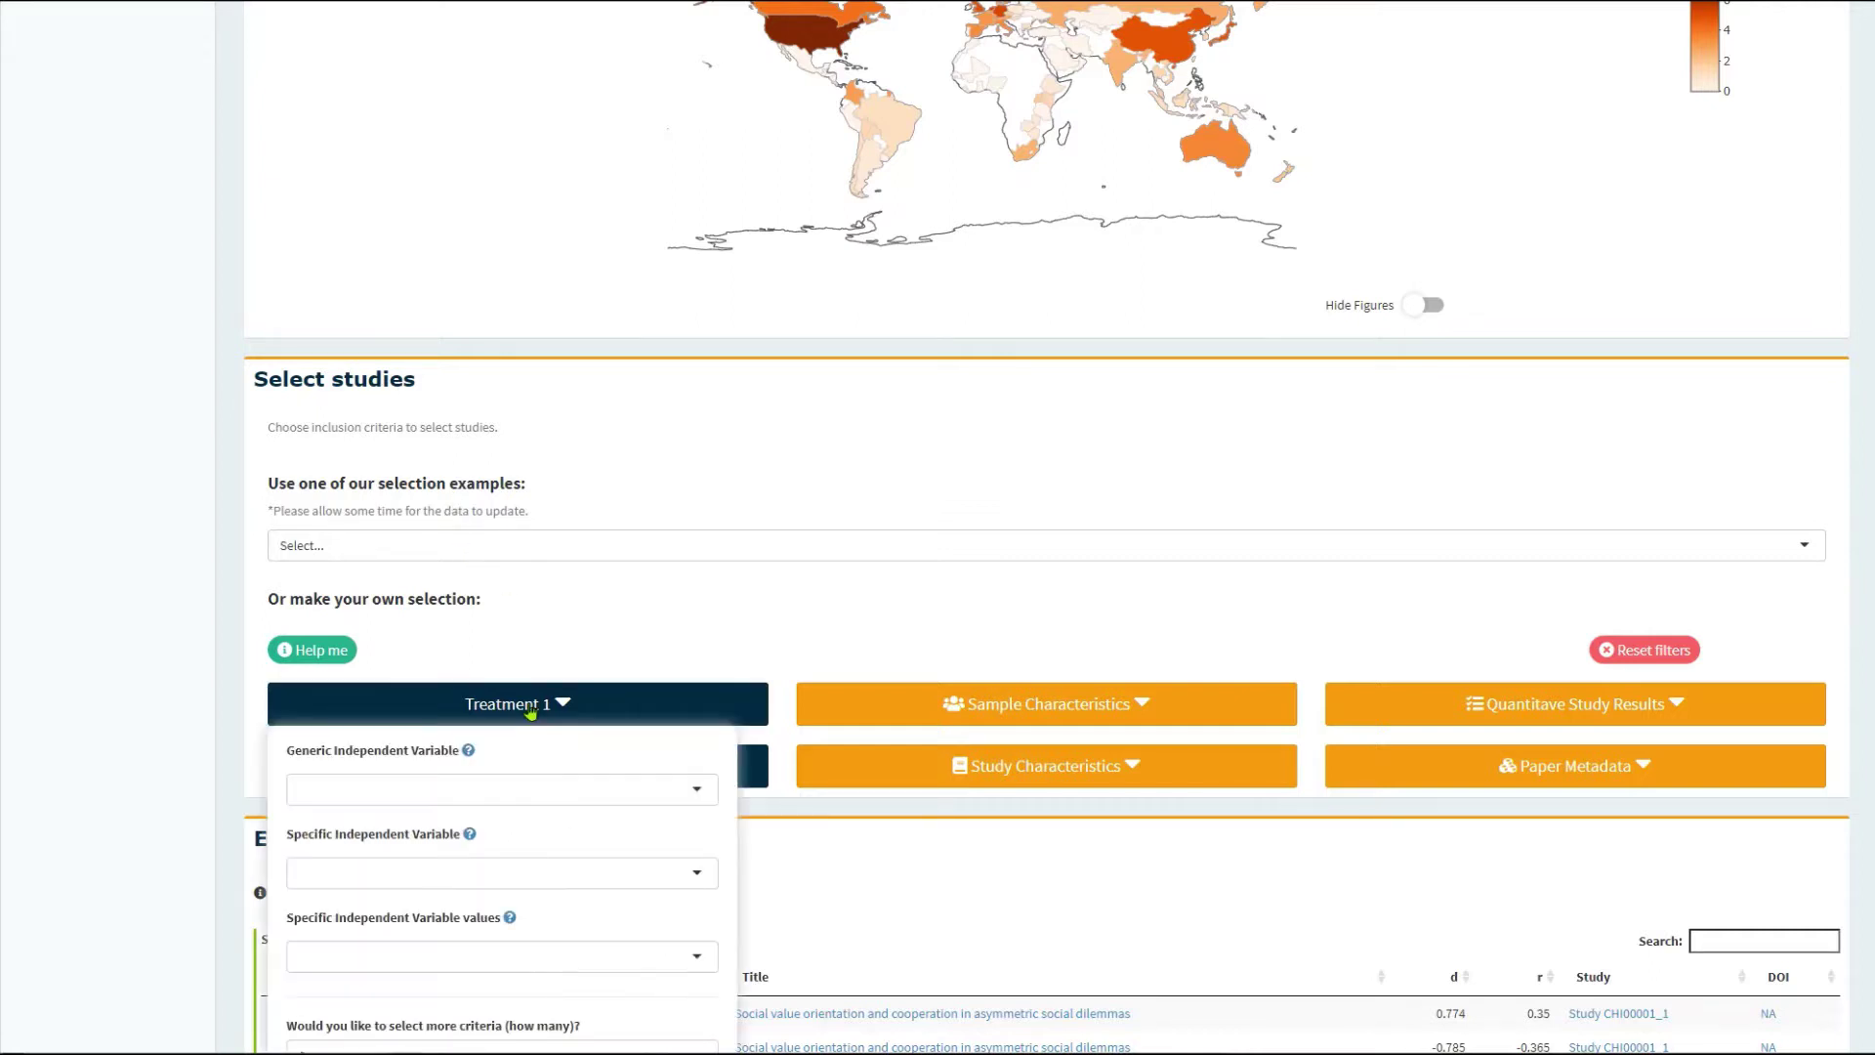
{"action": "scroll", "coordinate": [532, 708], "scroll_direction": "down", "scroll_amount": 2}
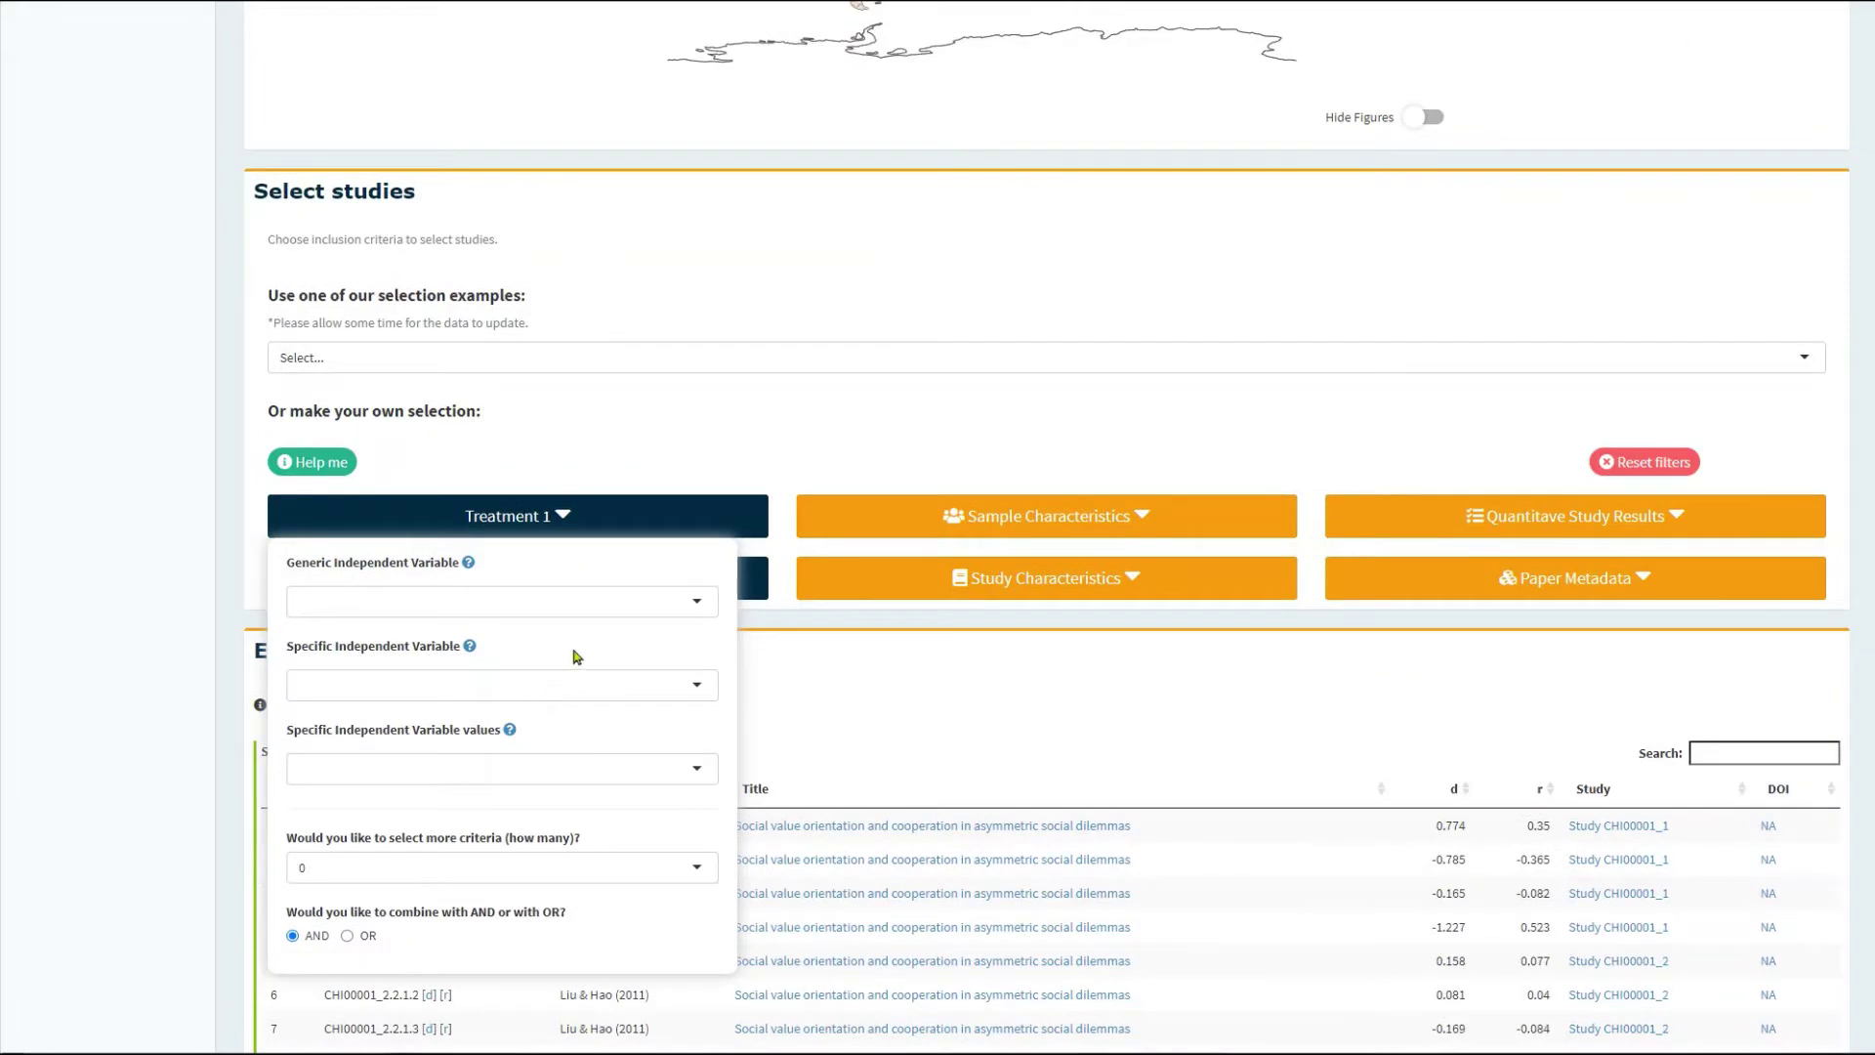
{"action": "left_click", "coordinate": [607, 613]}
{"action": "type", "text": "p"}
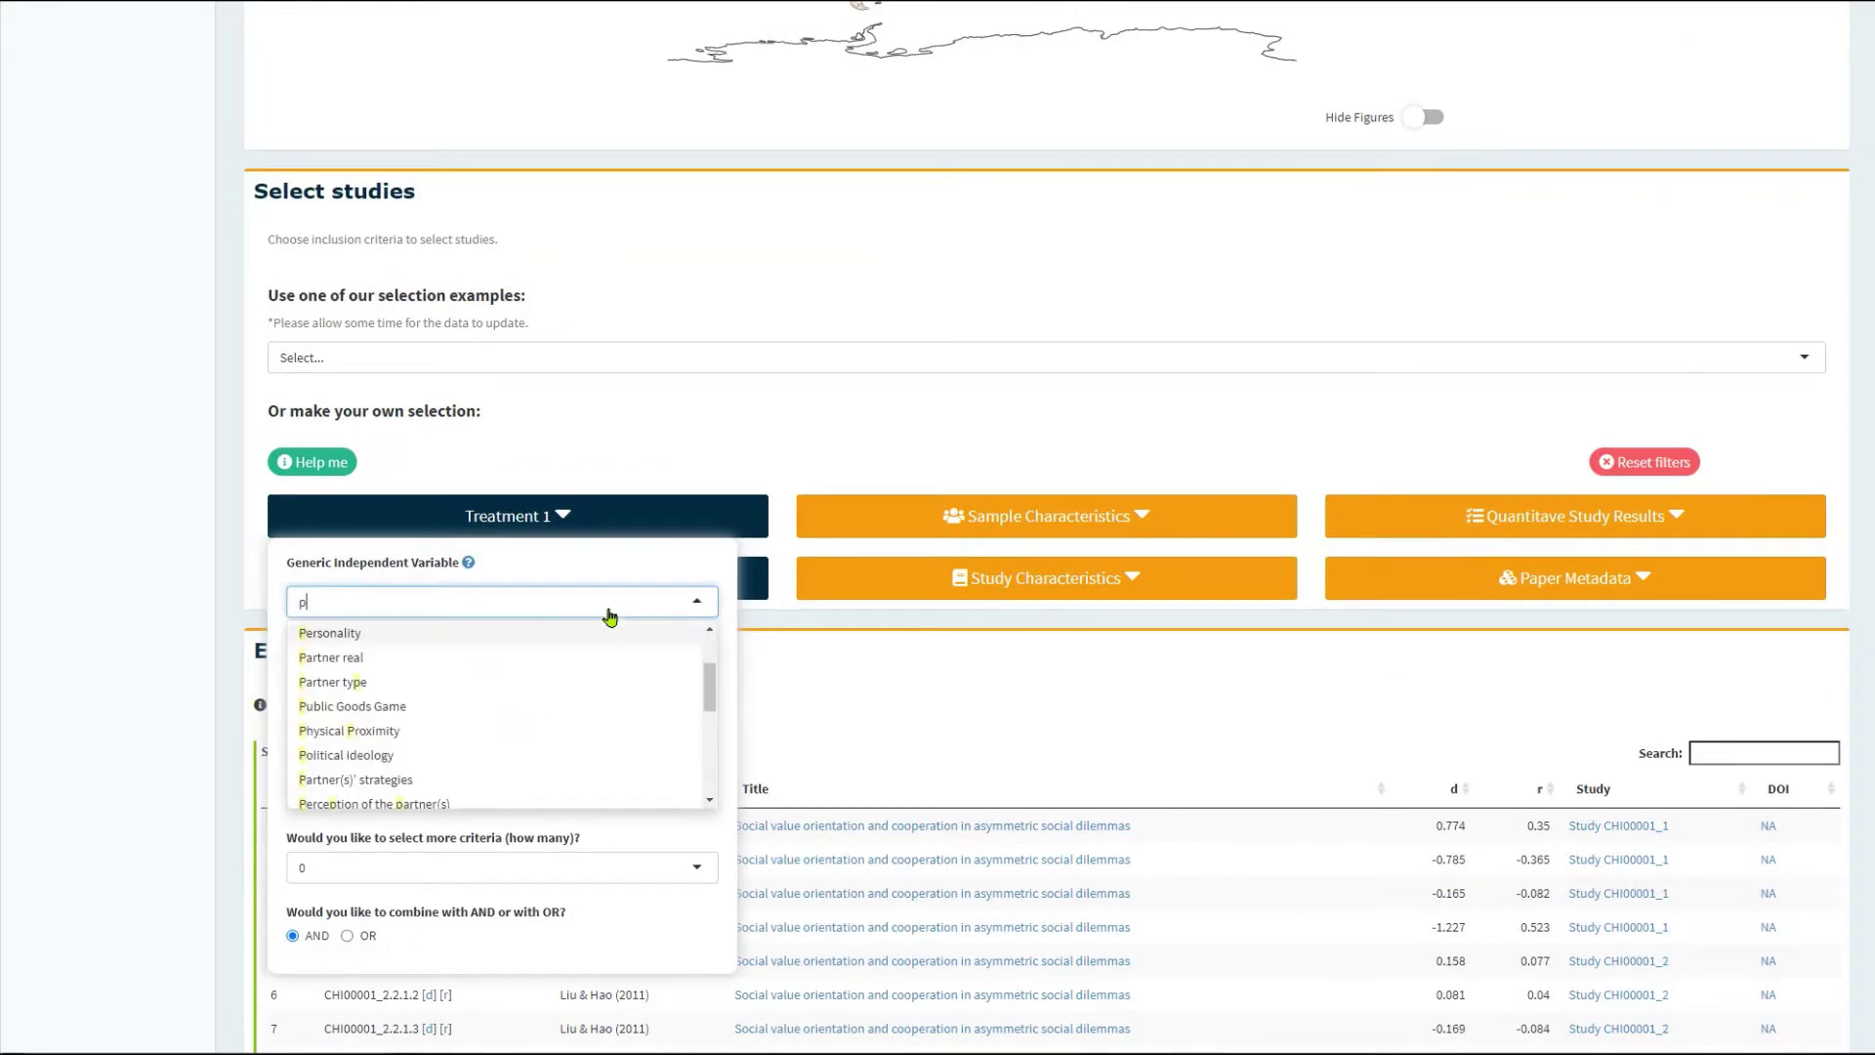
{"action": "key", "text": "Return"}
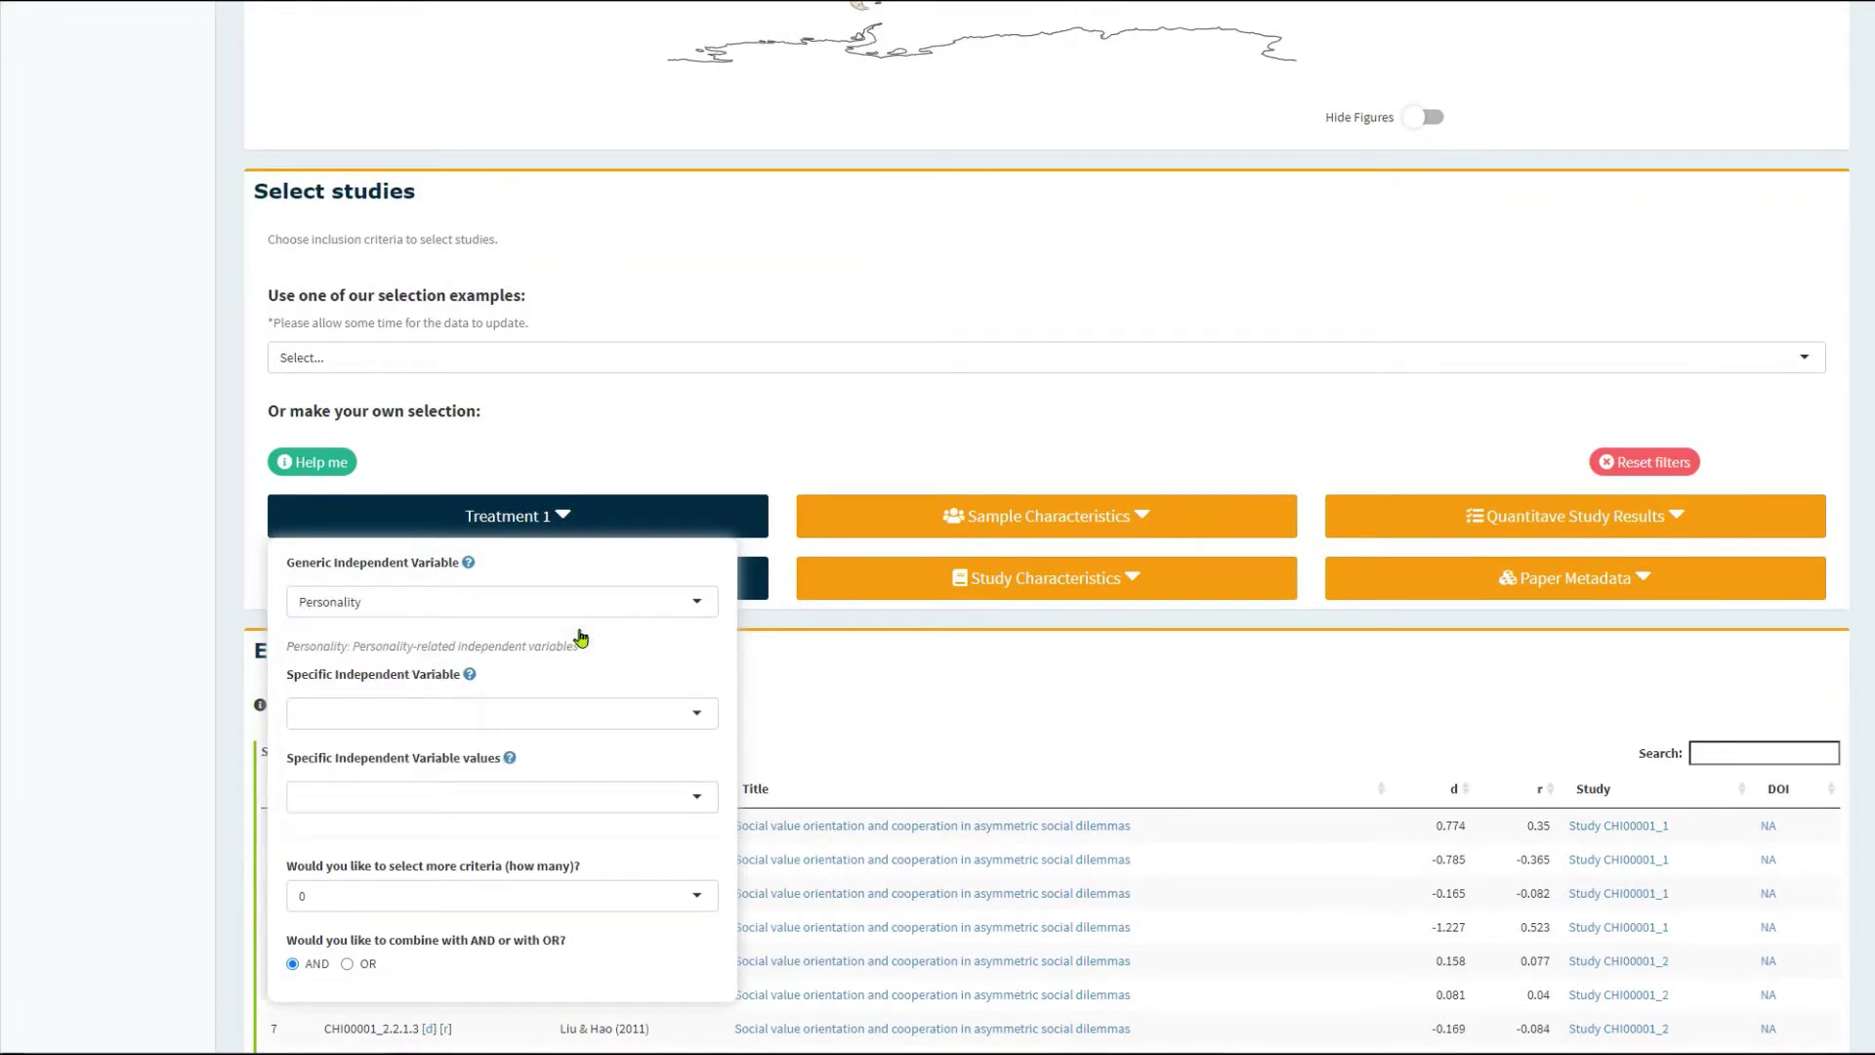
Set Treatment 1's specific independent variable to svo type with the value Prosocial
{"action": "left_click", "coordinate": [547, 724]}
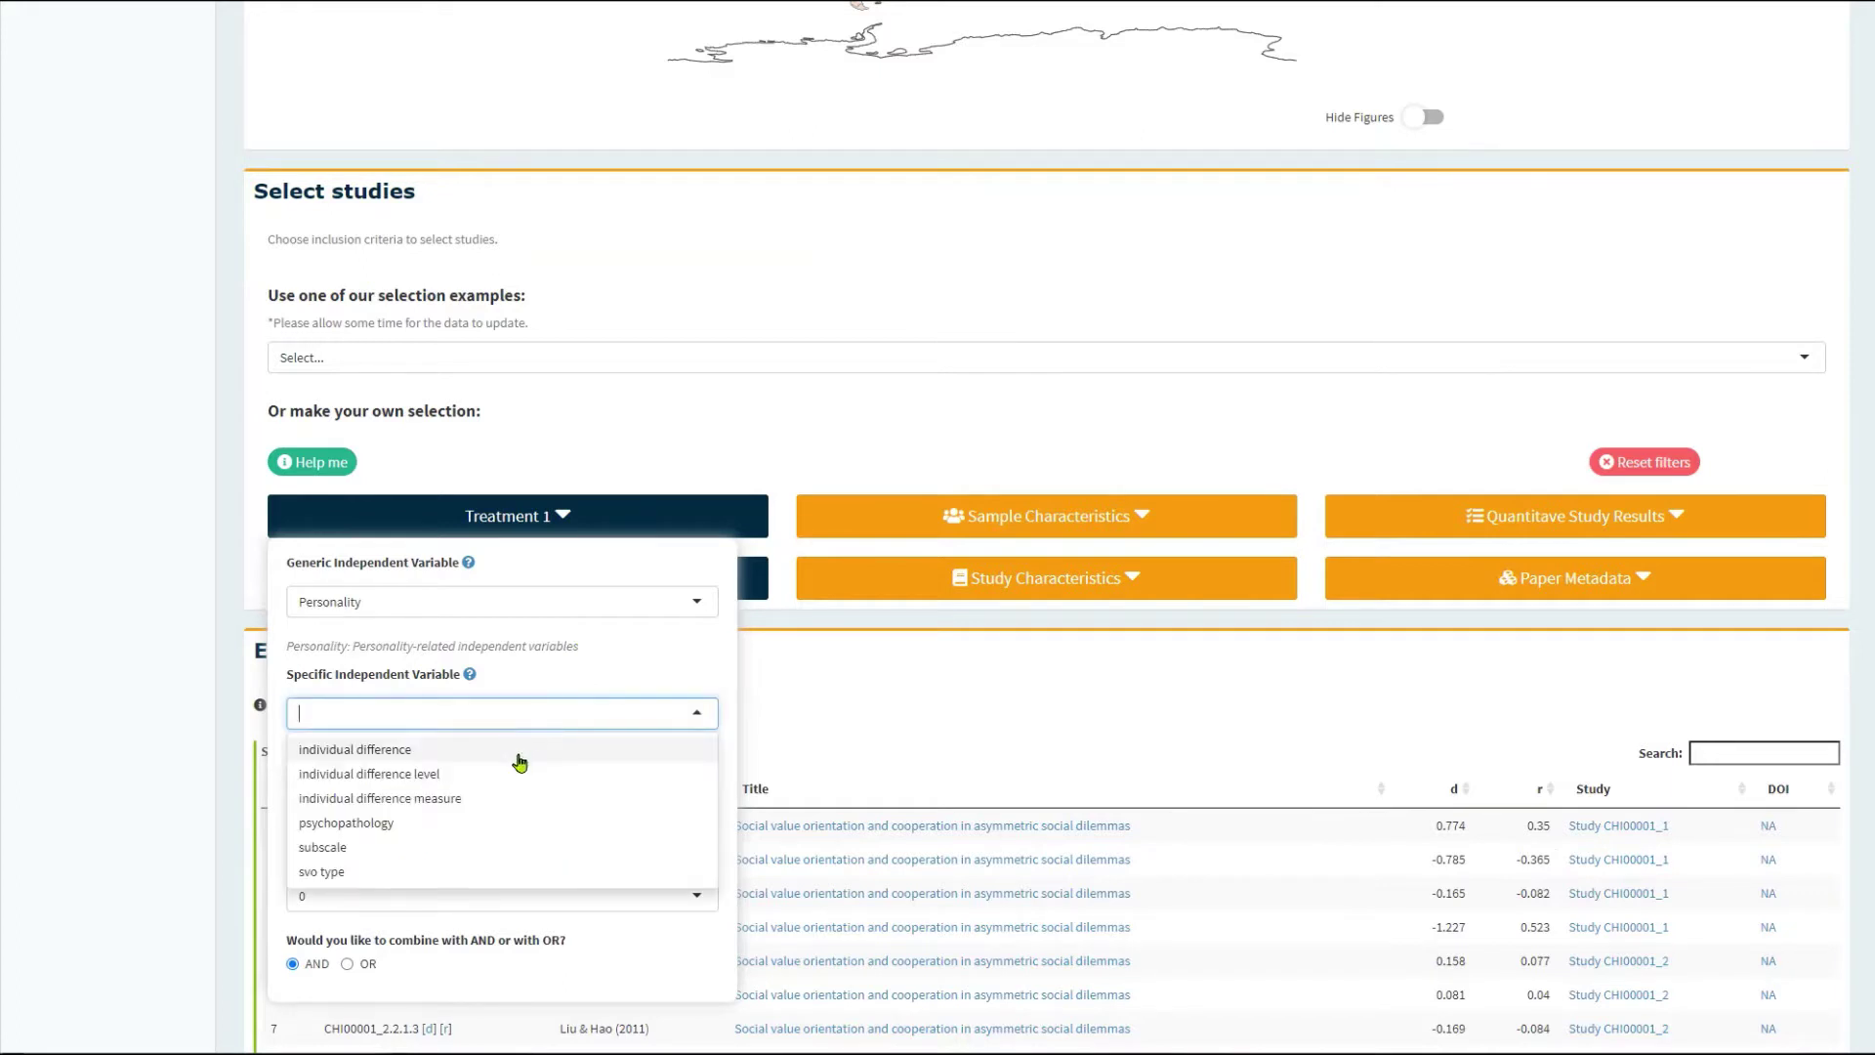
{"action": "left_click", "coordinate": [494, 870]}
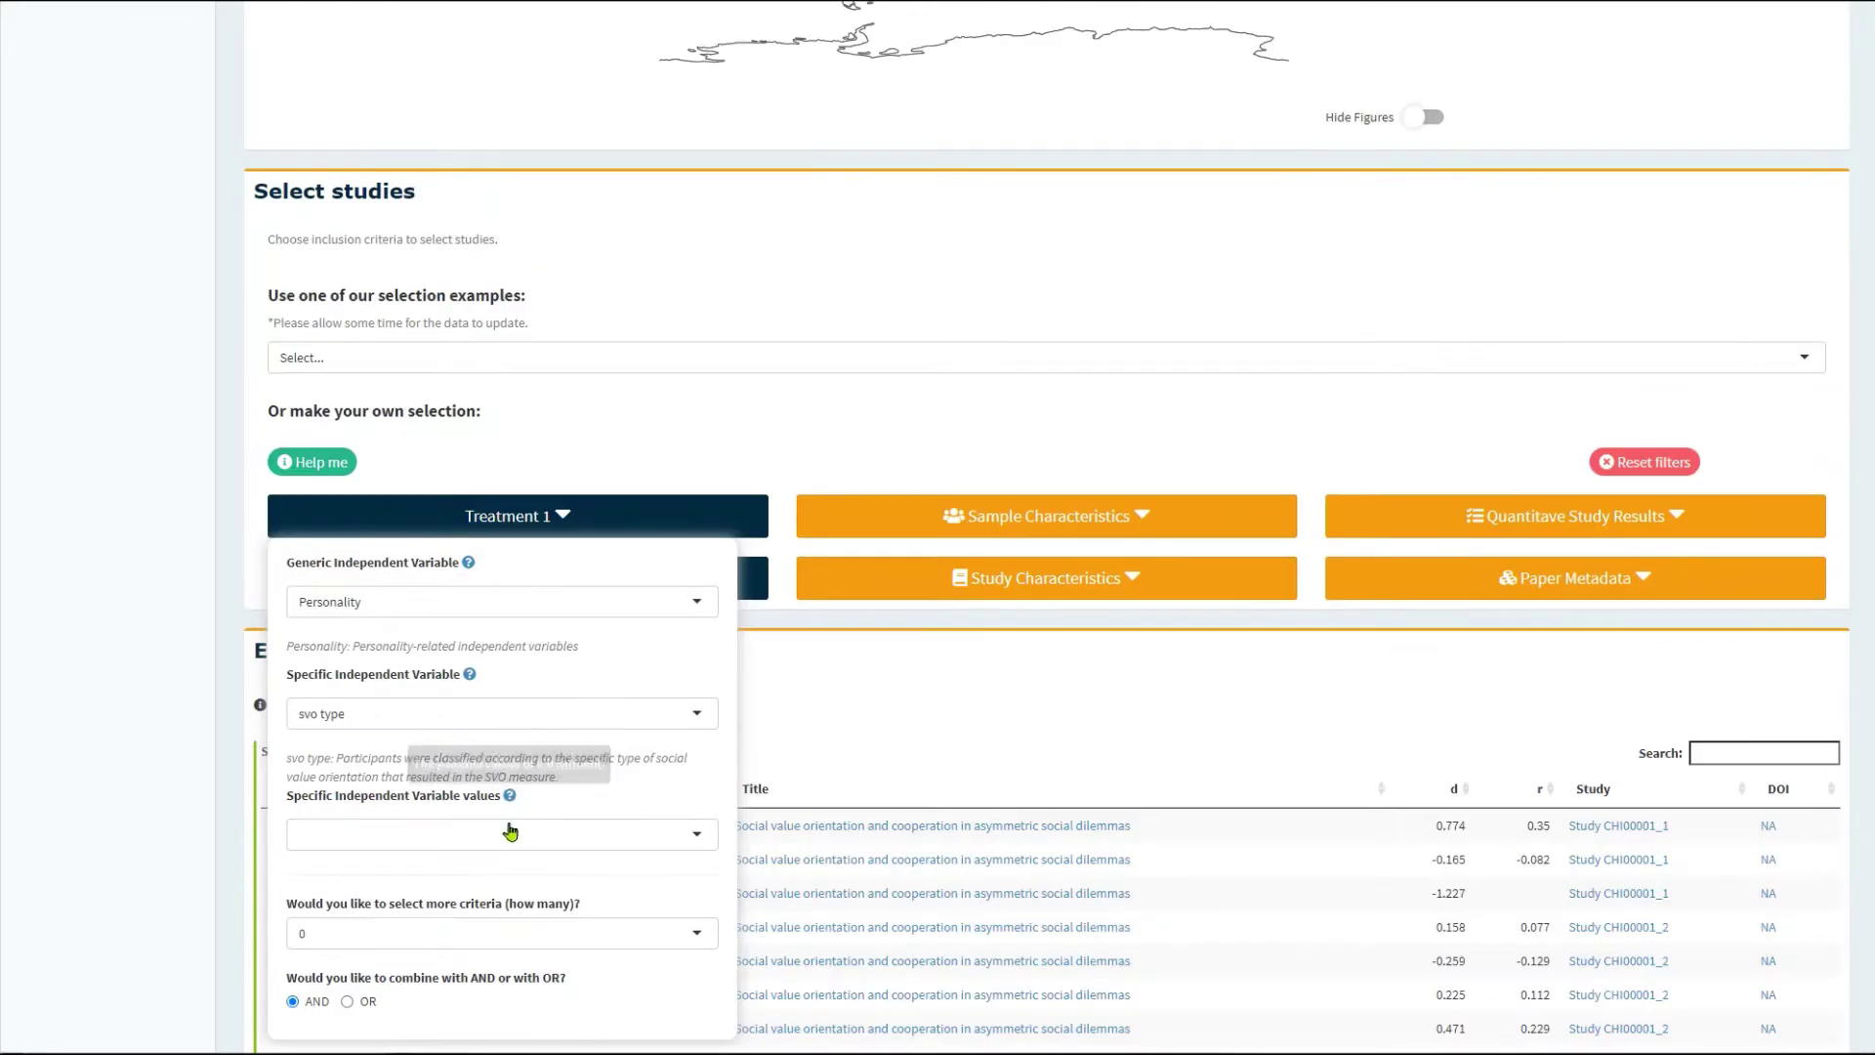
{"action": "left_click", "coordinate": [511, 833]}
{"action": "scroll", "coordinate": [509, 808], "scroll_direction": "down", "scroll_amount": 2}
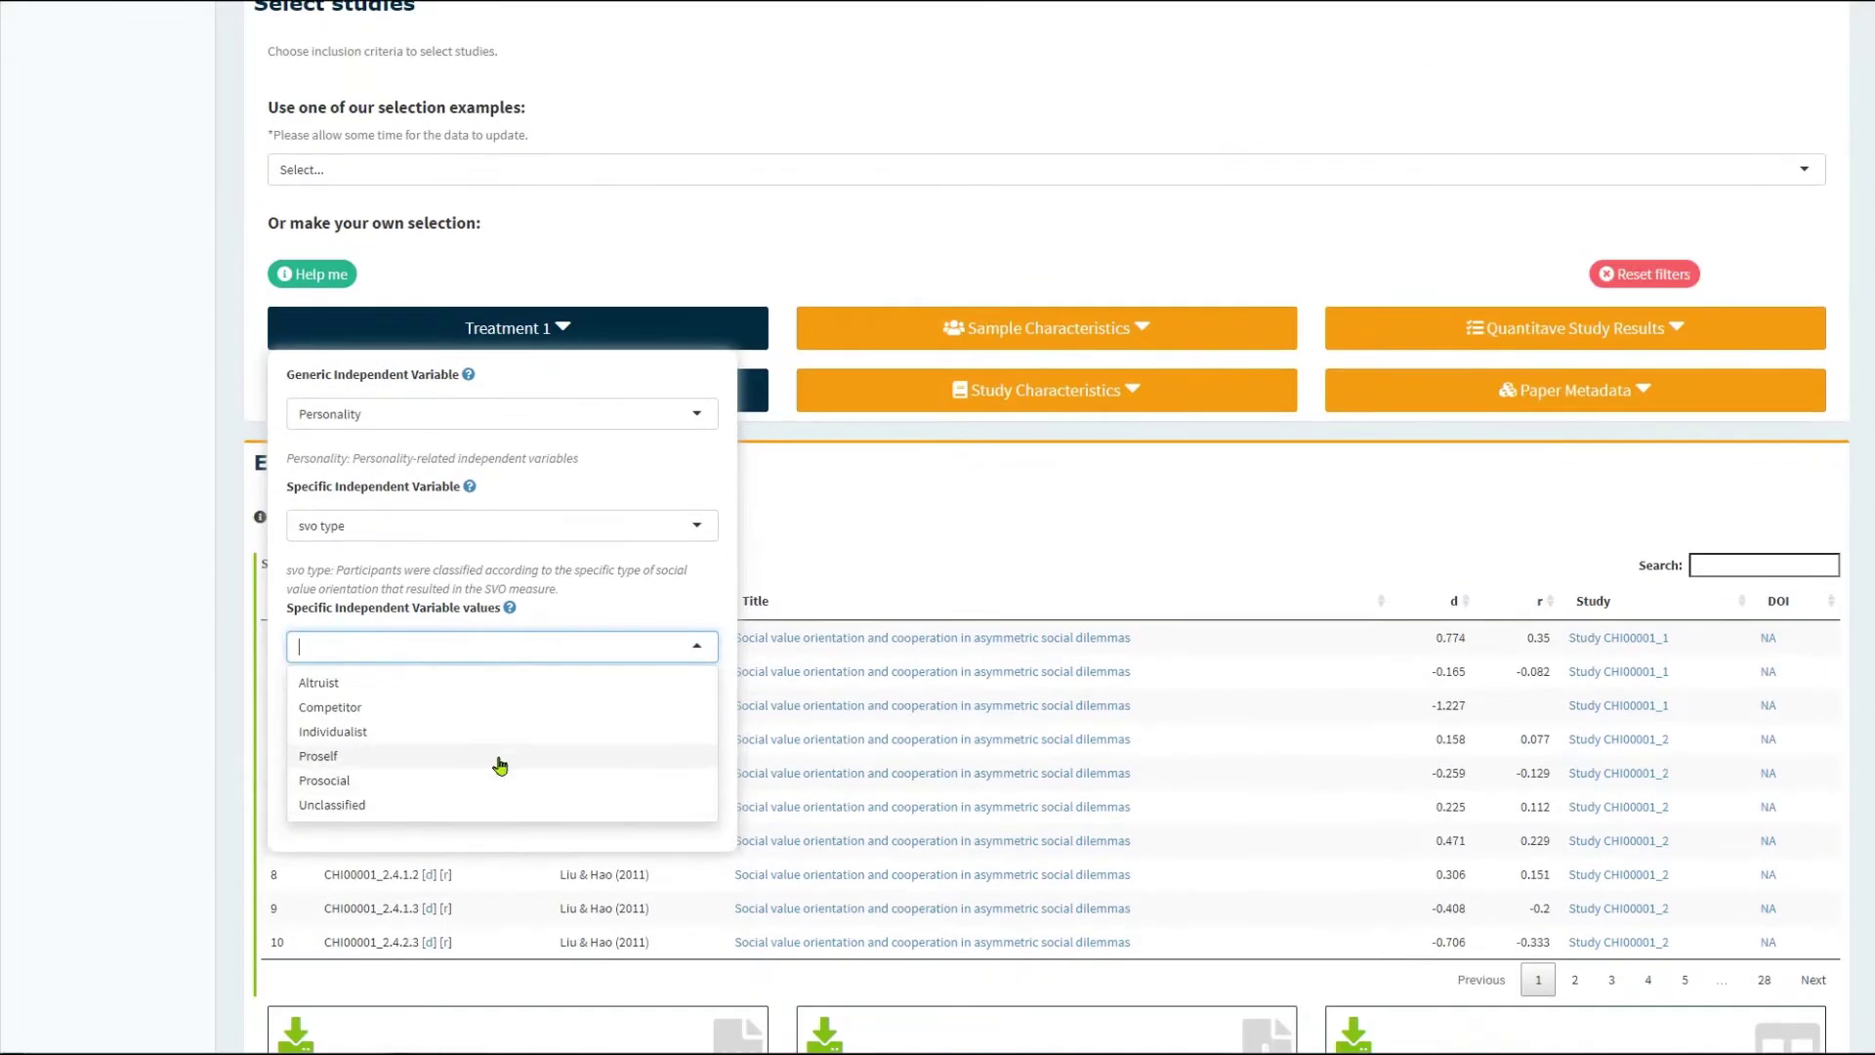
{"action": "left_click", "coordinate": [495, 780]}
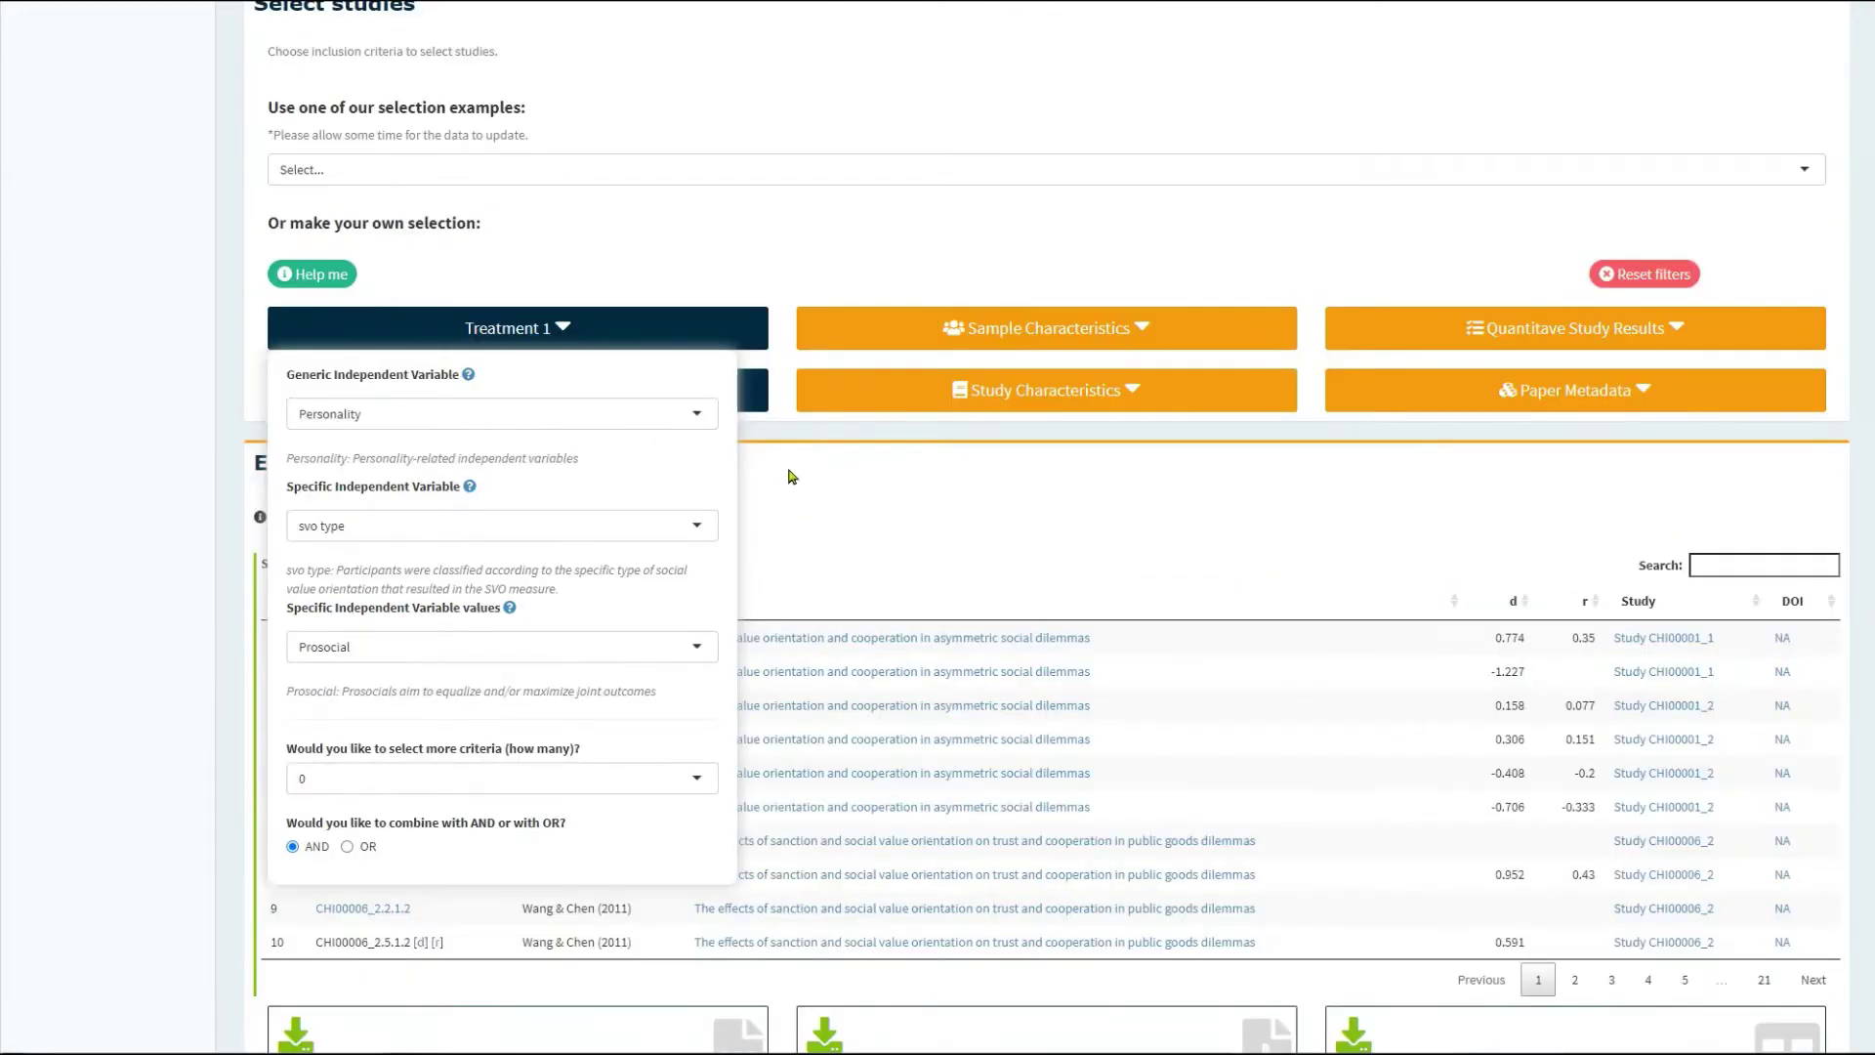
{"action": "left_click", "coordinate": [792, 470]}
Set the generic independent variable of Treatment 2 to Personality
{"action": "left_click", "coordinate": [606, 396]}
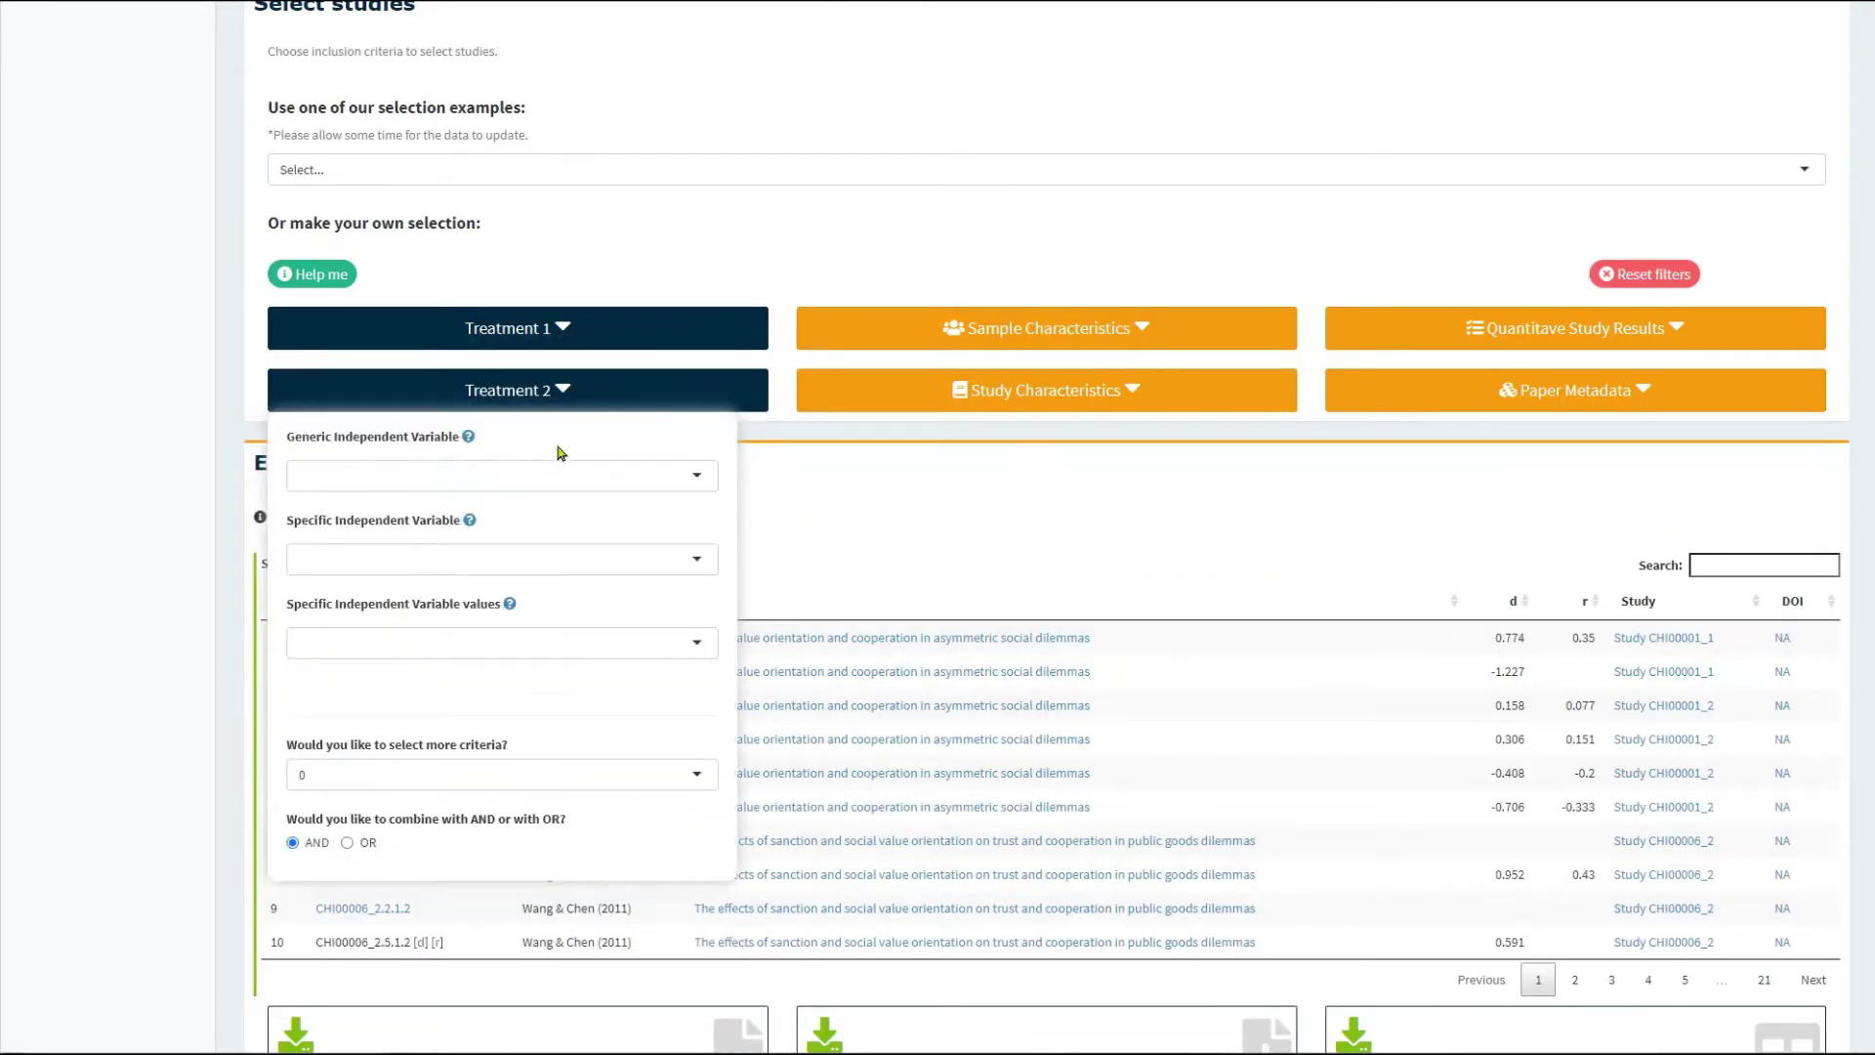
{"action": "left_click", "coordinate": [550, 478]}
{"action": "type", "text": "p"}
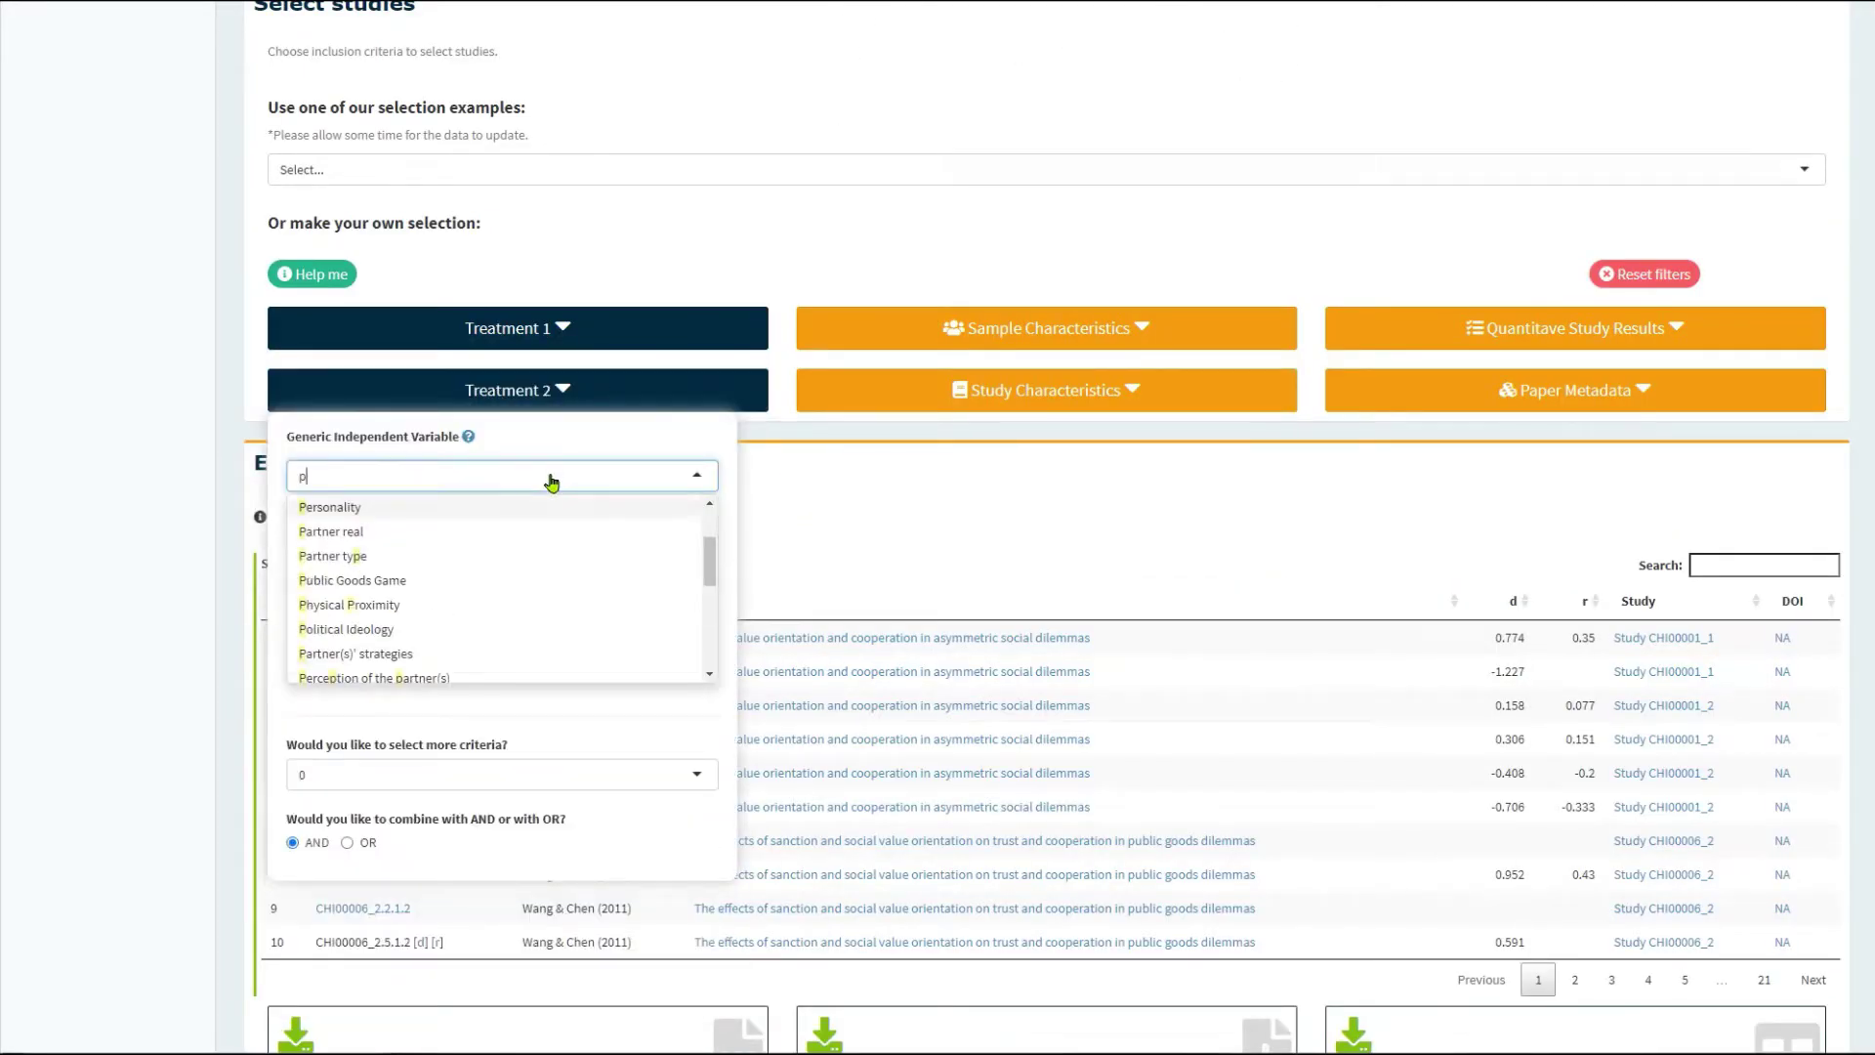
{"action": "left_click", "coordinate": [536, 510]}
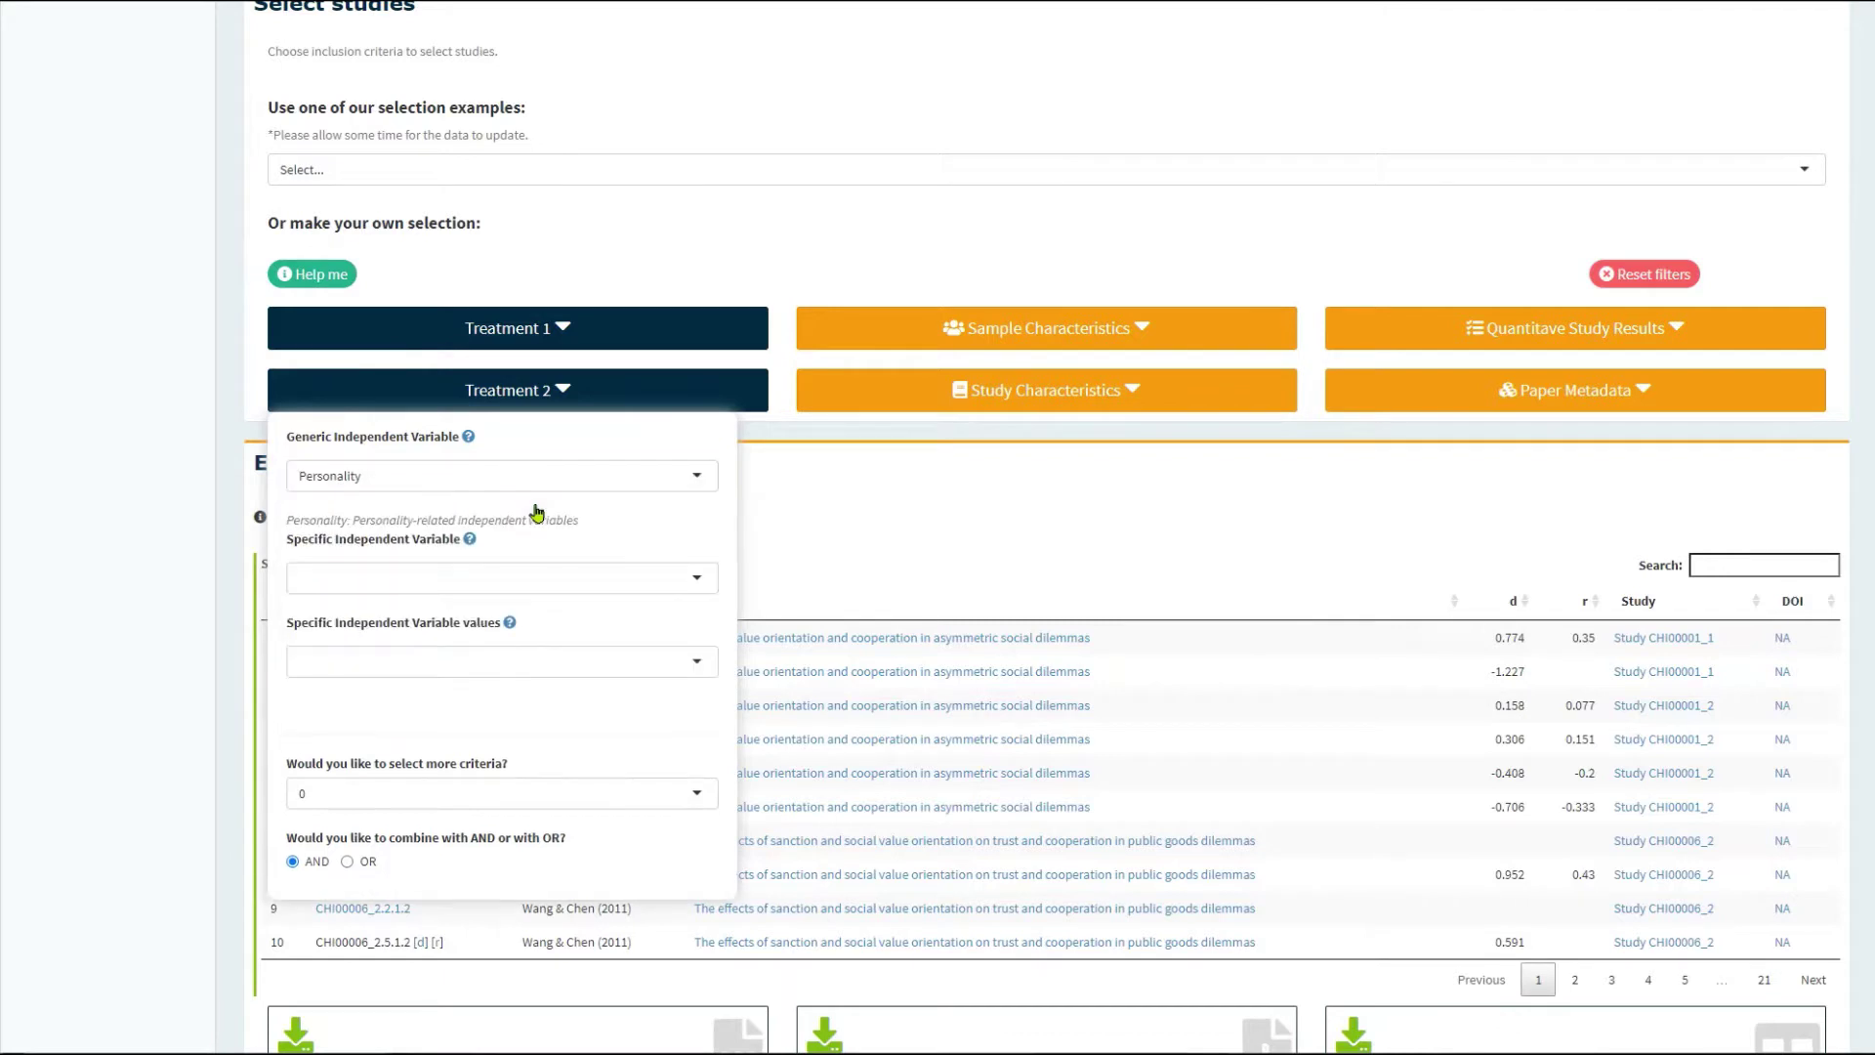
Set Treatment 2's specific independent variable to svo type with the value Proself, and check the updated overview of the studies
{"action": "left_click", "coordinate": [528, 596]}
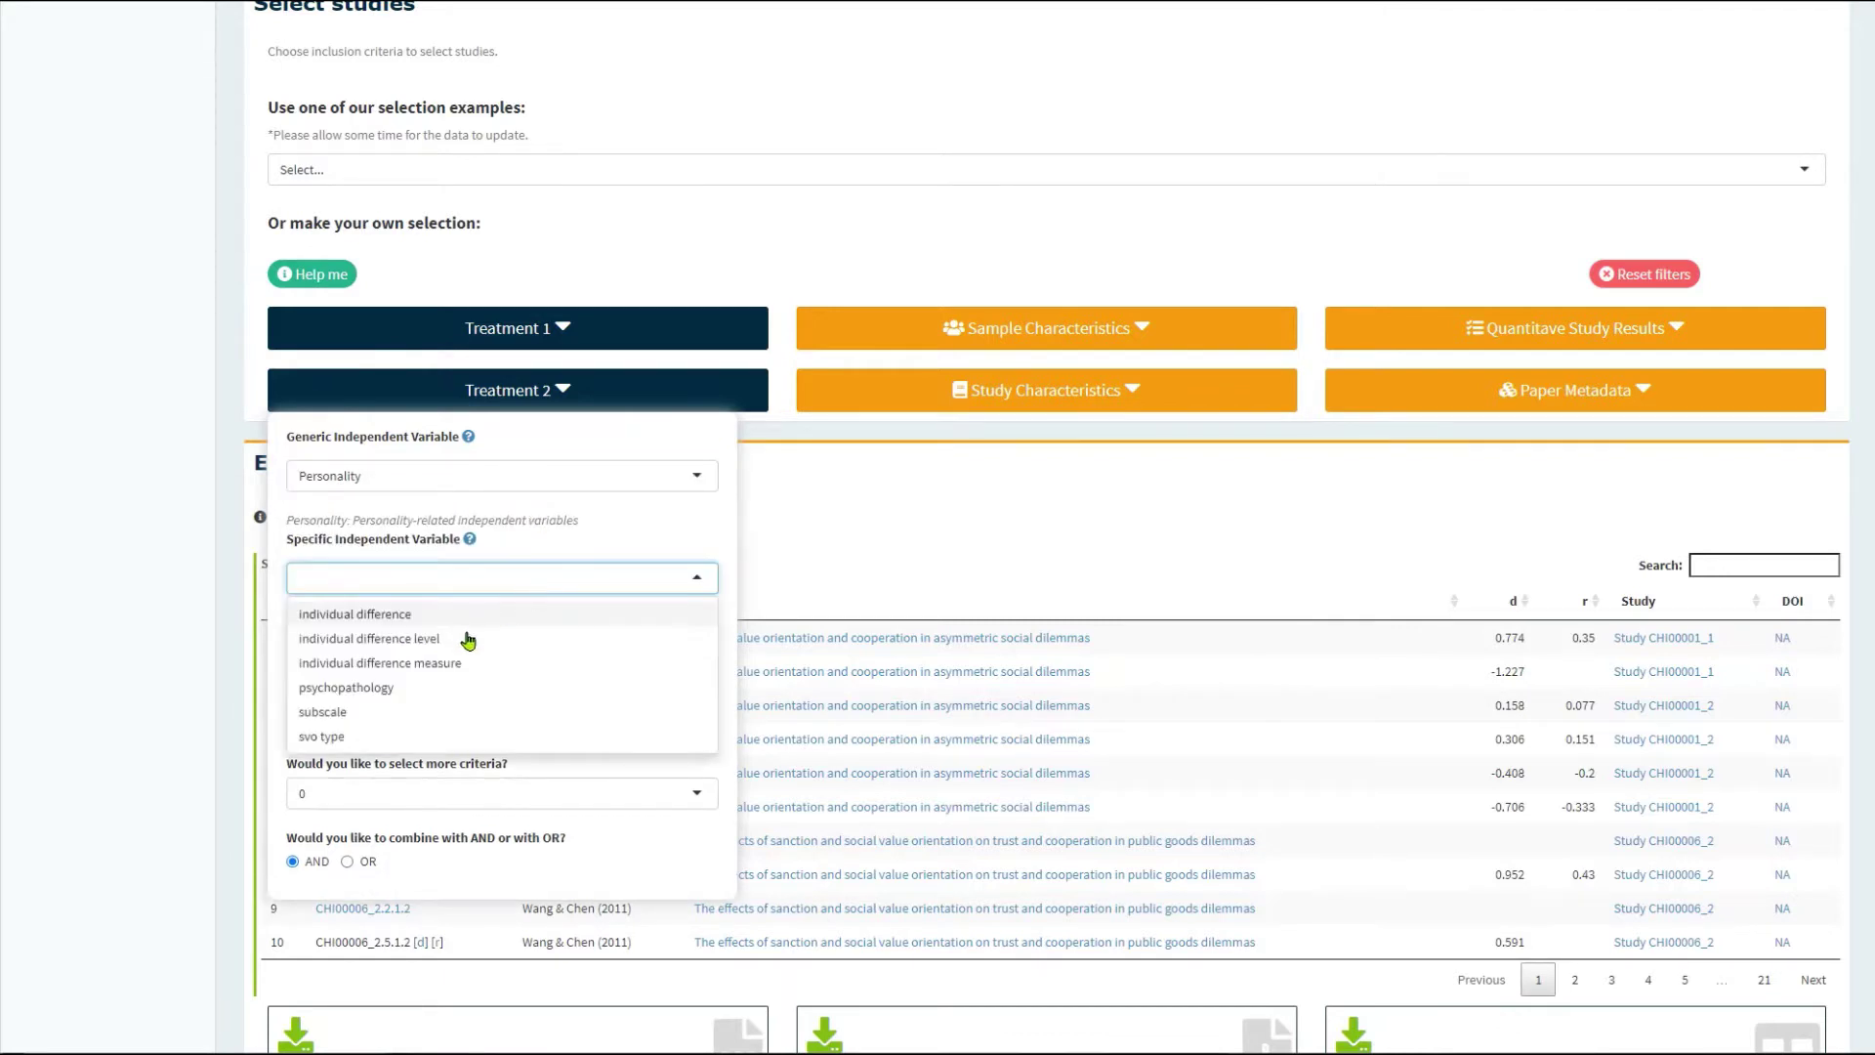
{"action": "left_click", "coordinate": [440, 734]}
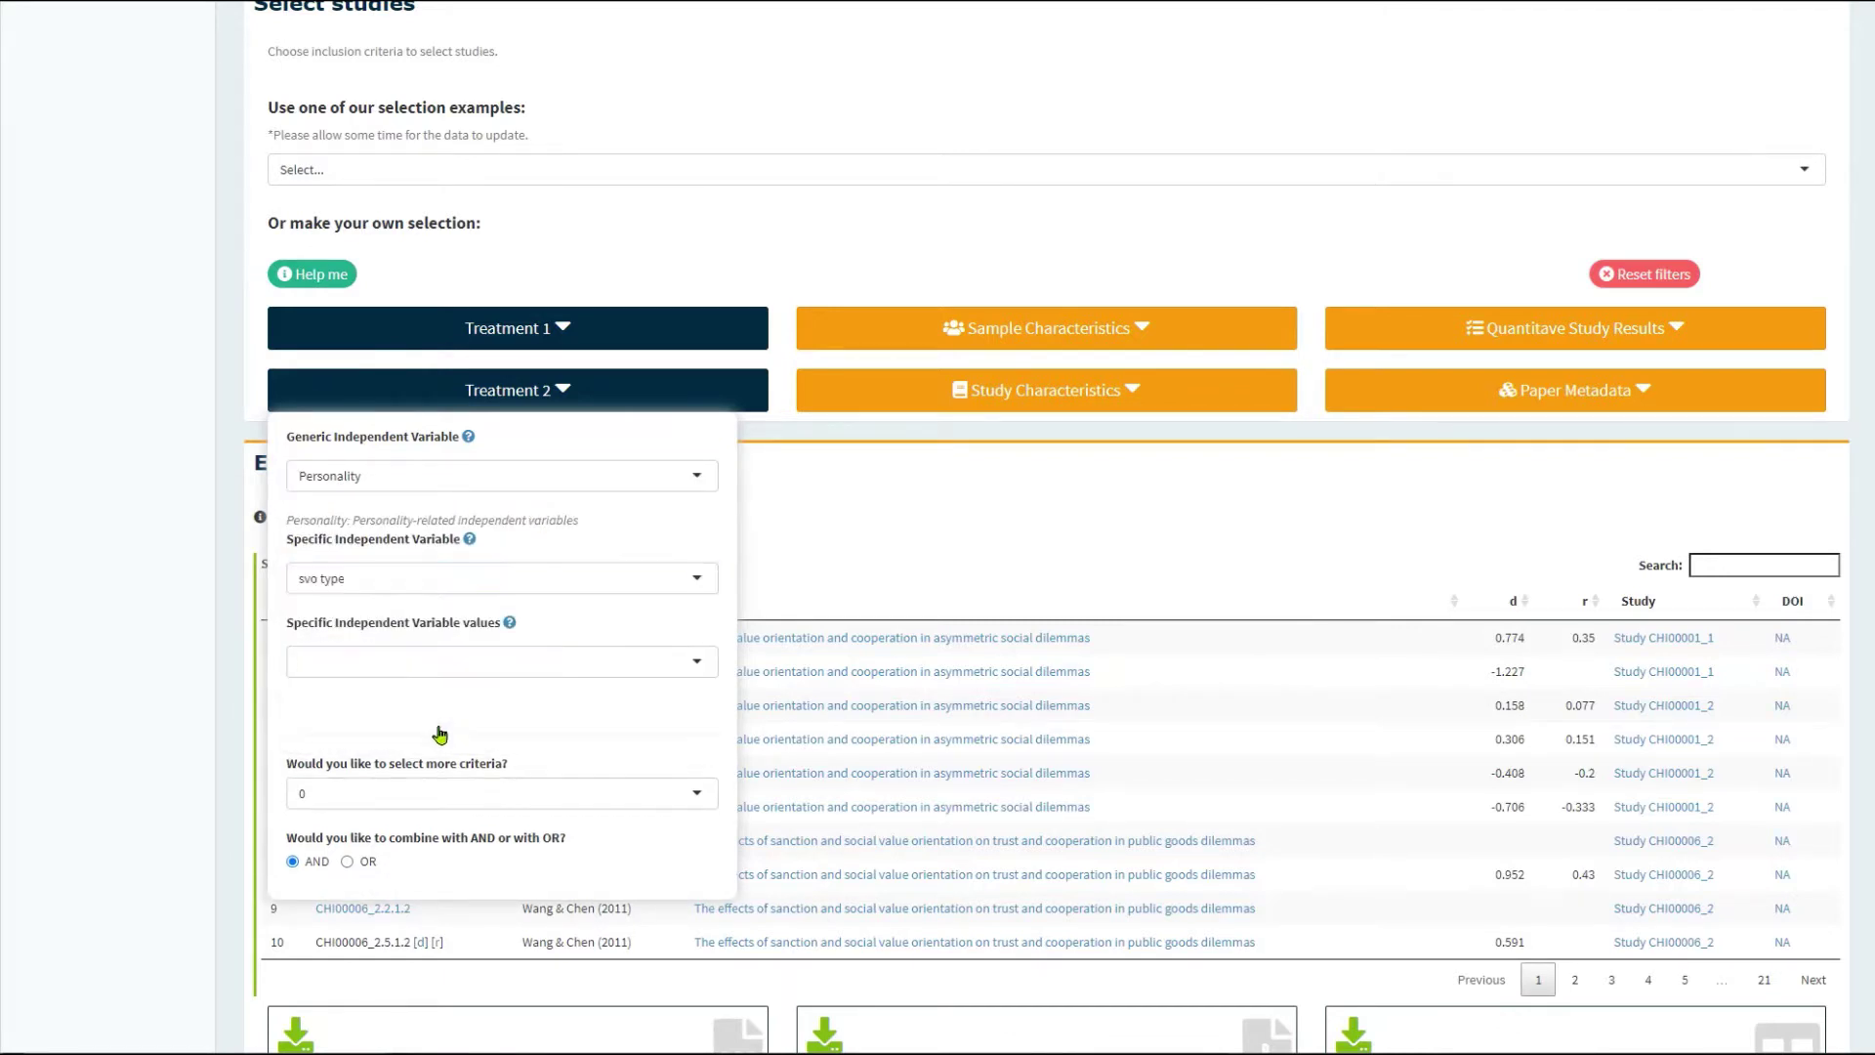
{"action": "left_click", "coordinate": [516, 669]}
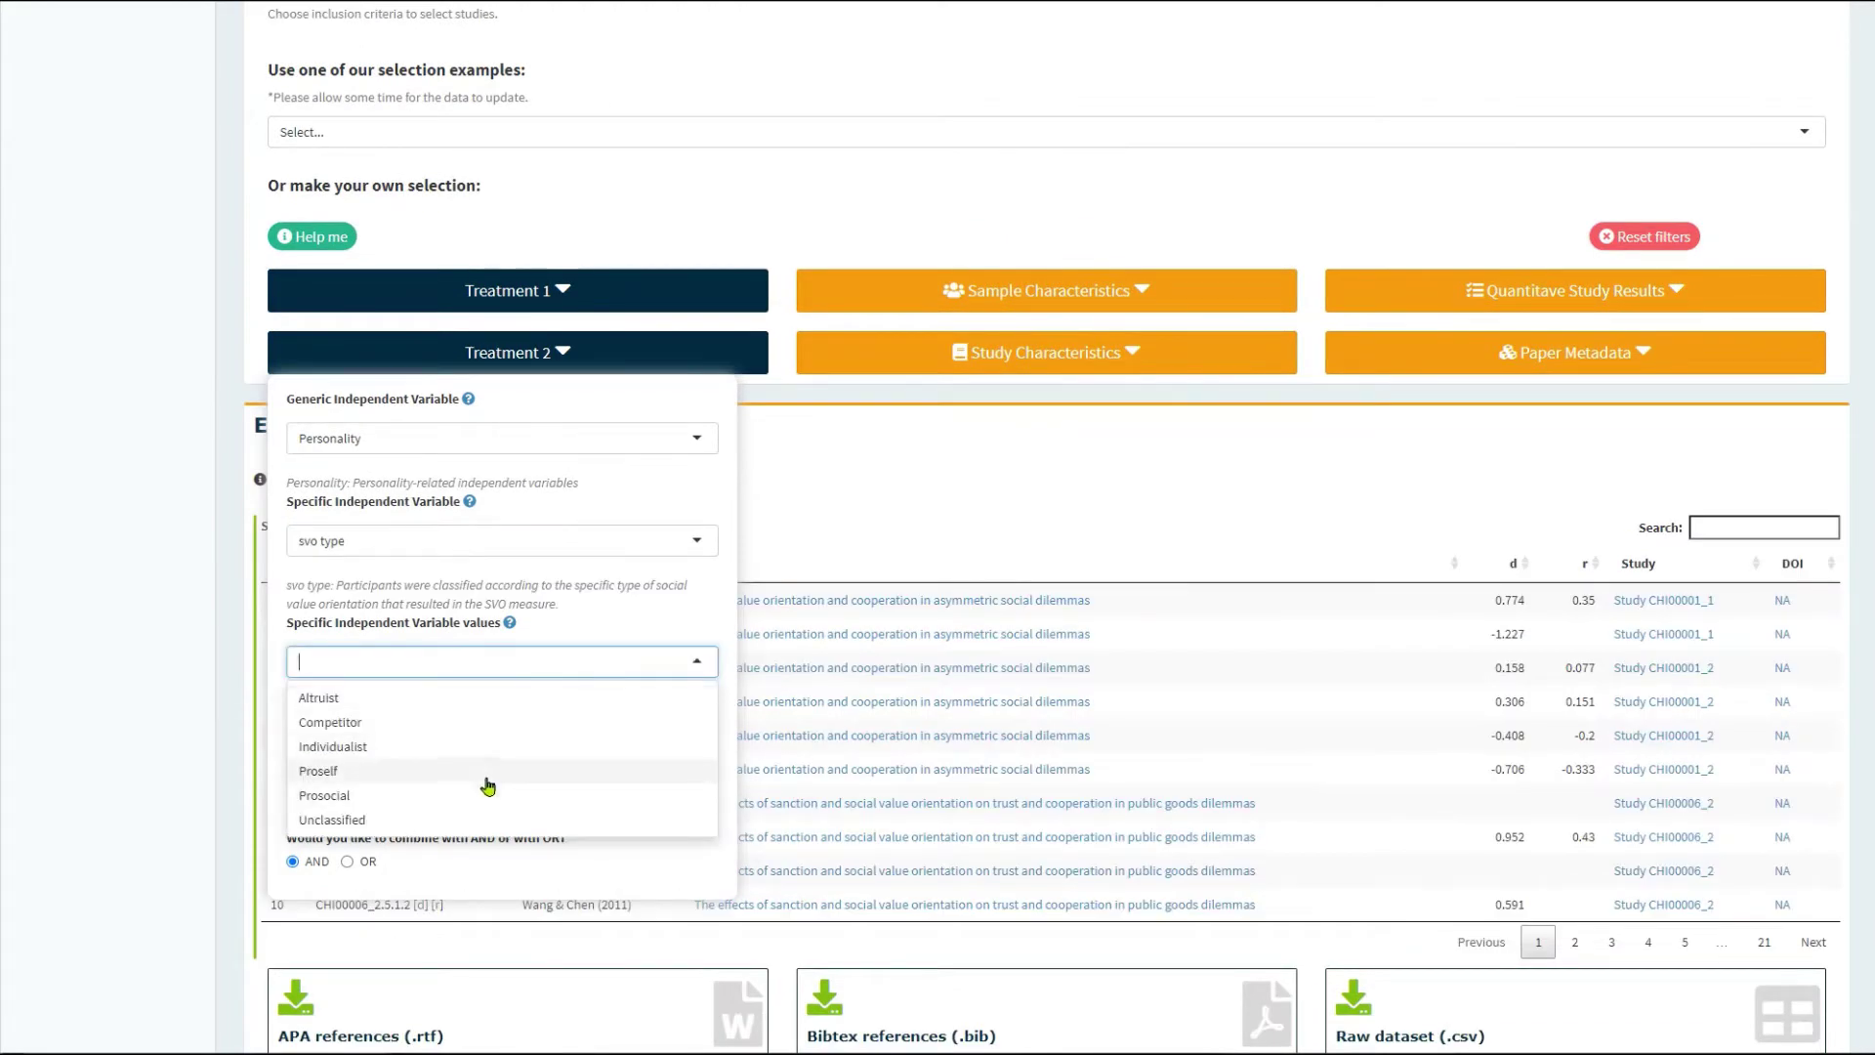
{"action": "left_click", "coordinate": [485, 777]}
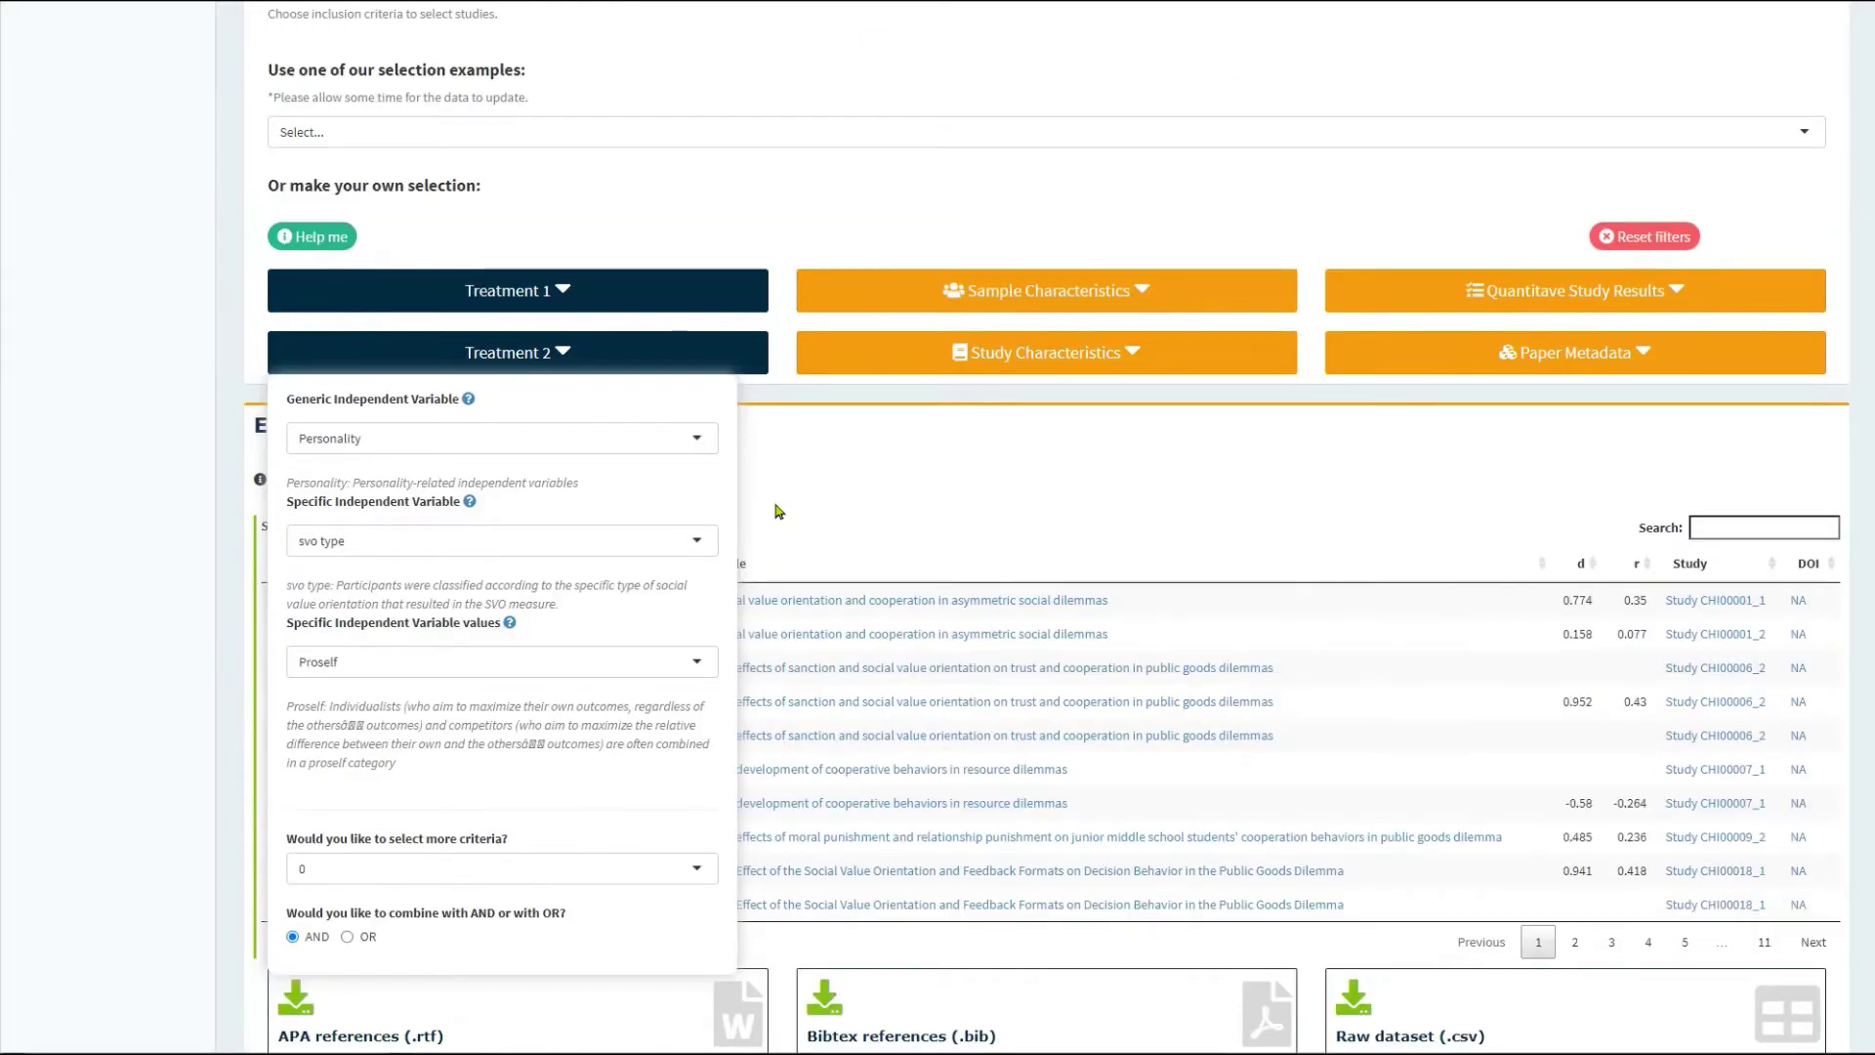
{"action": "scroll", "coordinate": [778, 511], "scroll_direction": "up", "scroll_amount": 5}
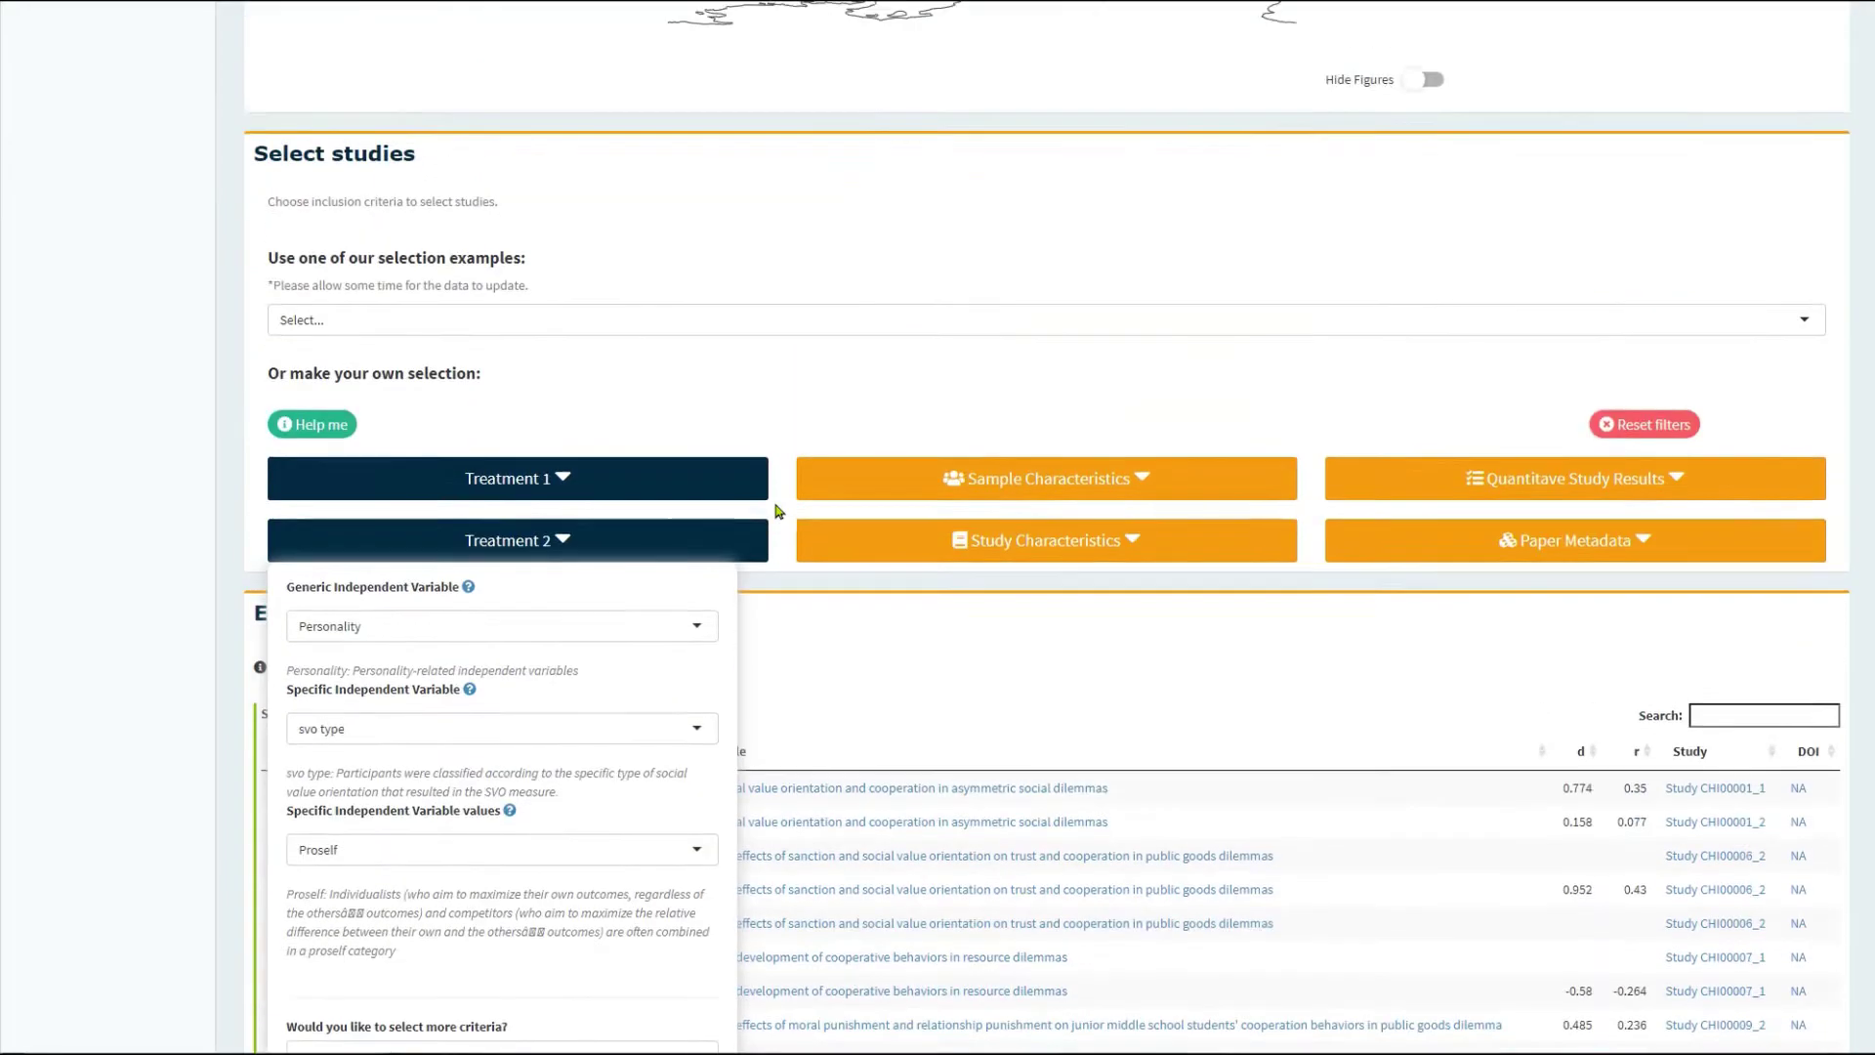
{"action": "scroll", "coordinate": [779, 511], "scroll_direction": "up", "scroll_amount": 2}
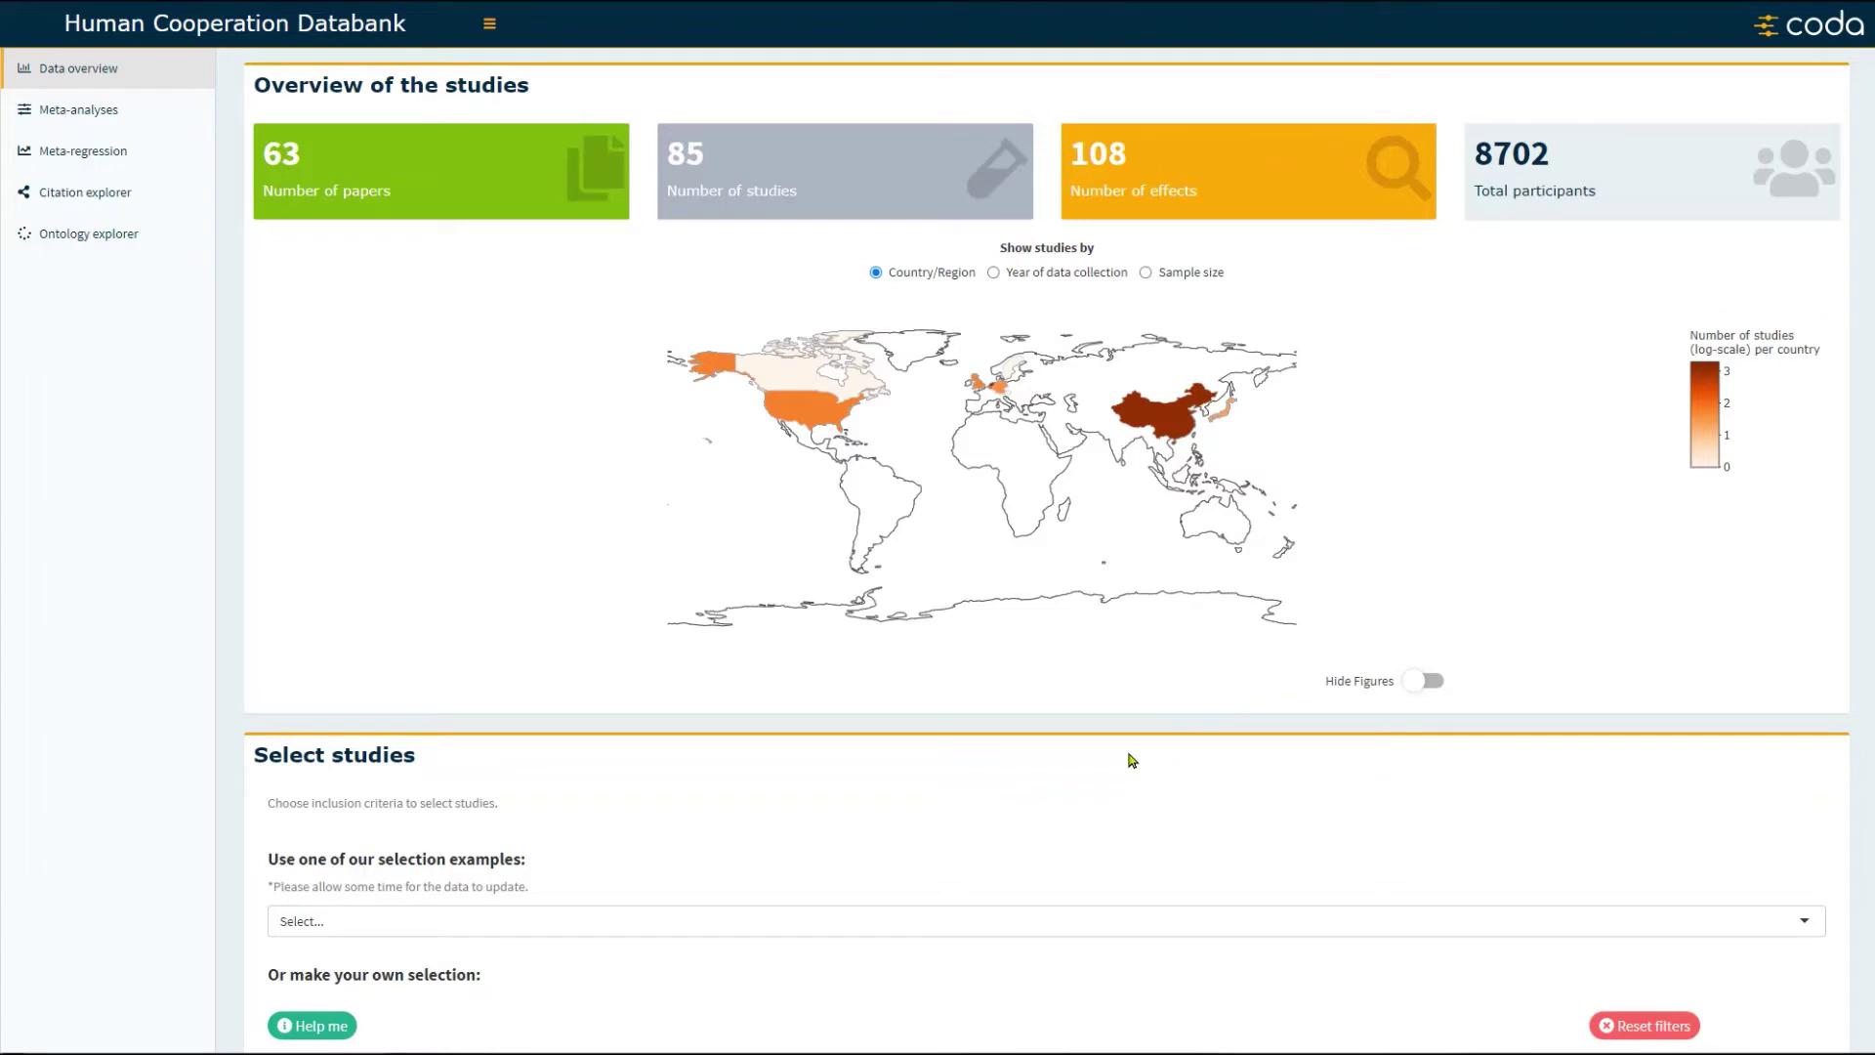
Restrict the study characteristics to the game types Public Goods Game and Prisoner's Dilemma Game
{"action": "scroll", "coordinate": [1131, 760], "scroll_direction": "down", "scroll_amount": 5}
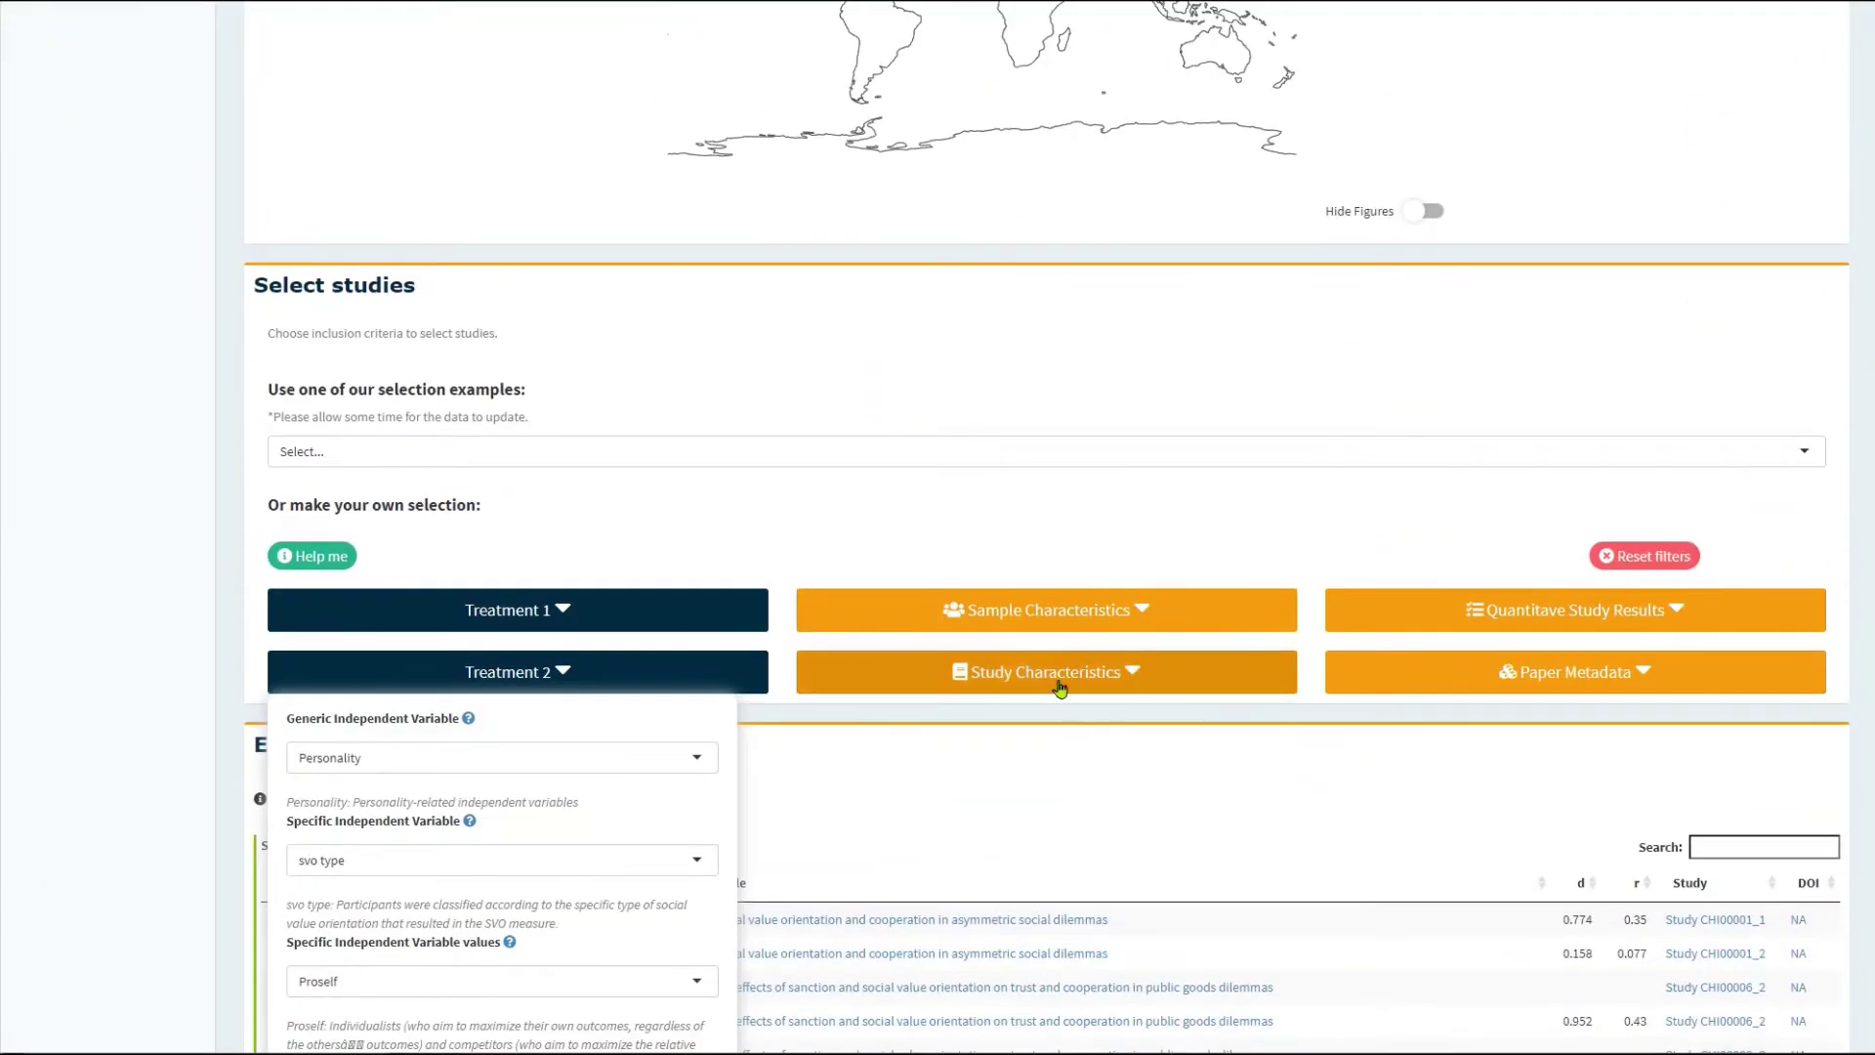
{"action": "left_click", "coordinate": [1060, 683]}
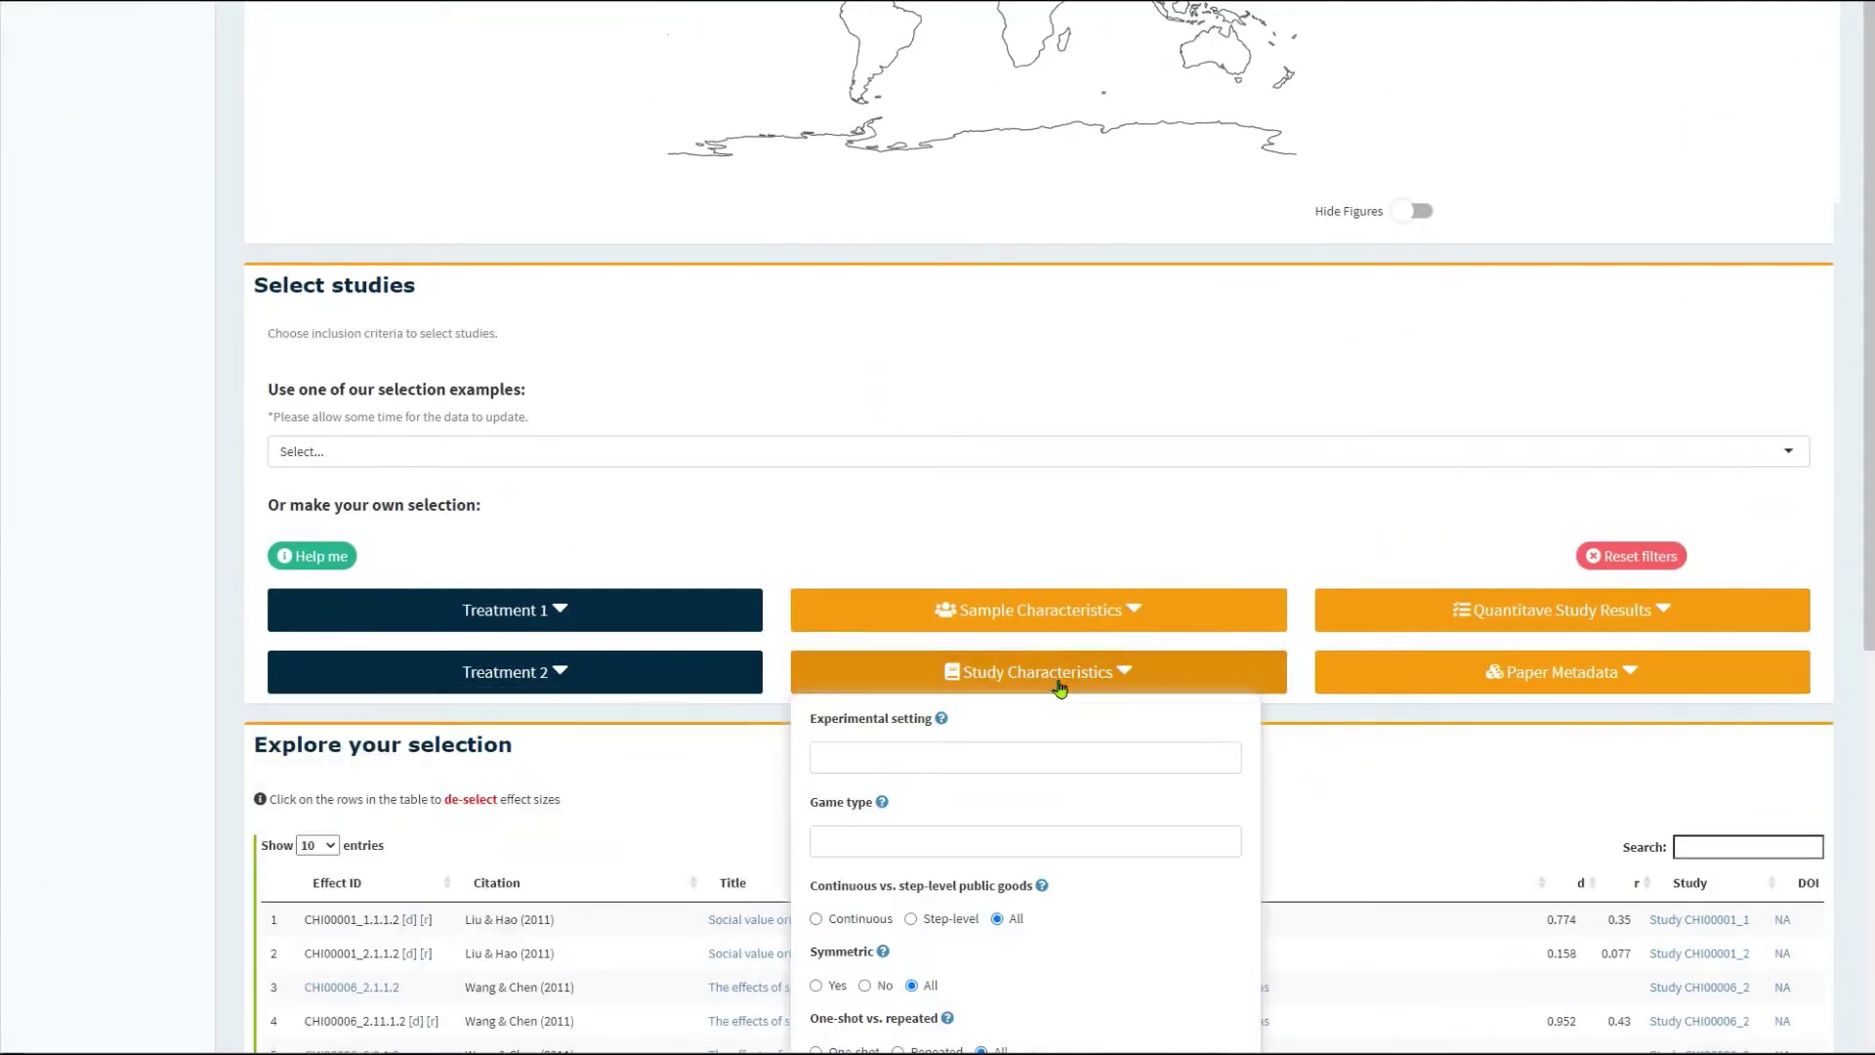
{"action": "left_click", "coordinate": [865, 841]}
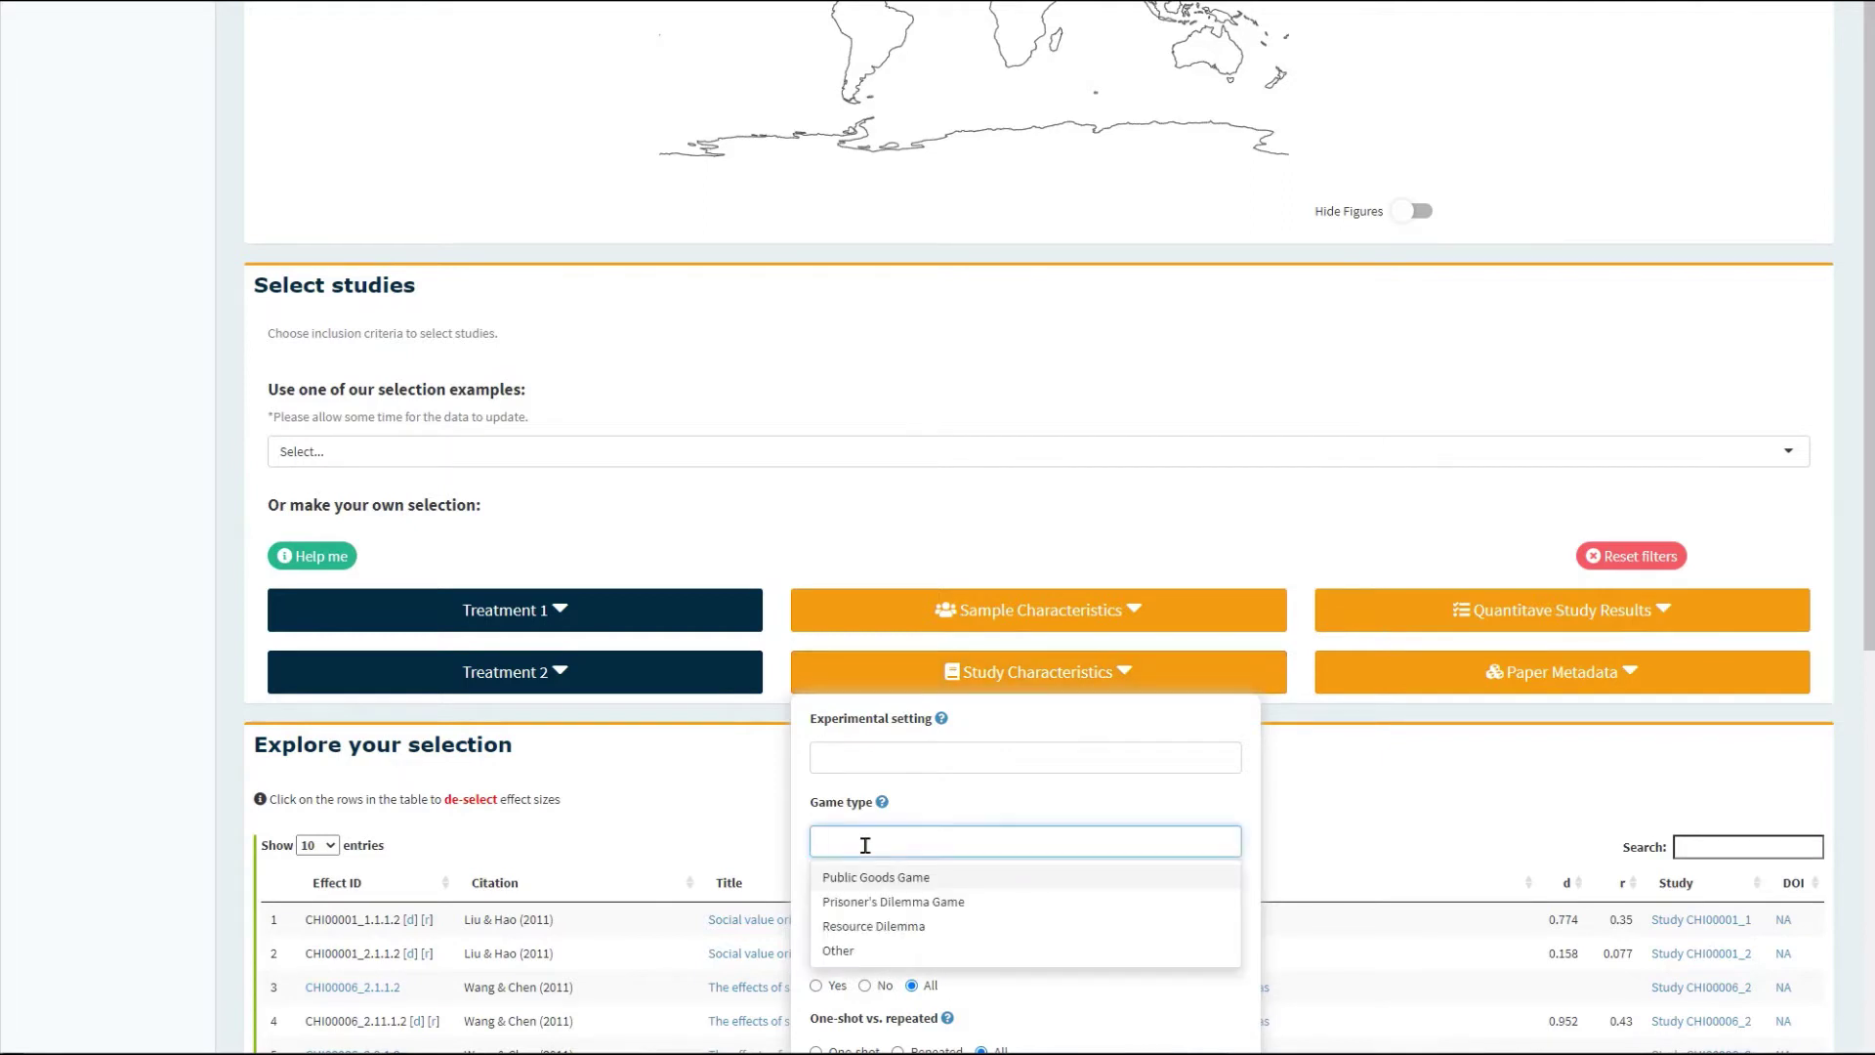
{"action": "left_click", "coordinate": [871, 879]}
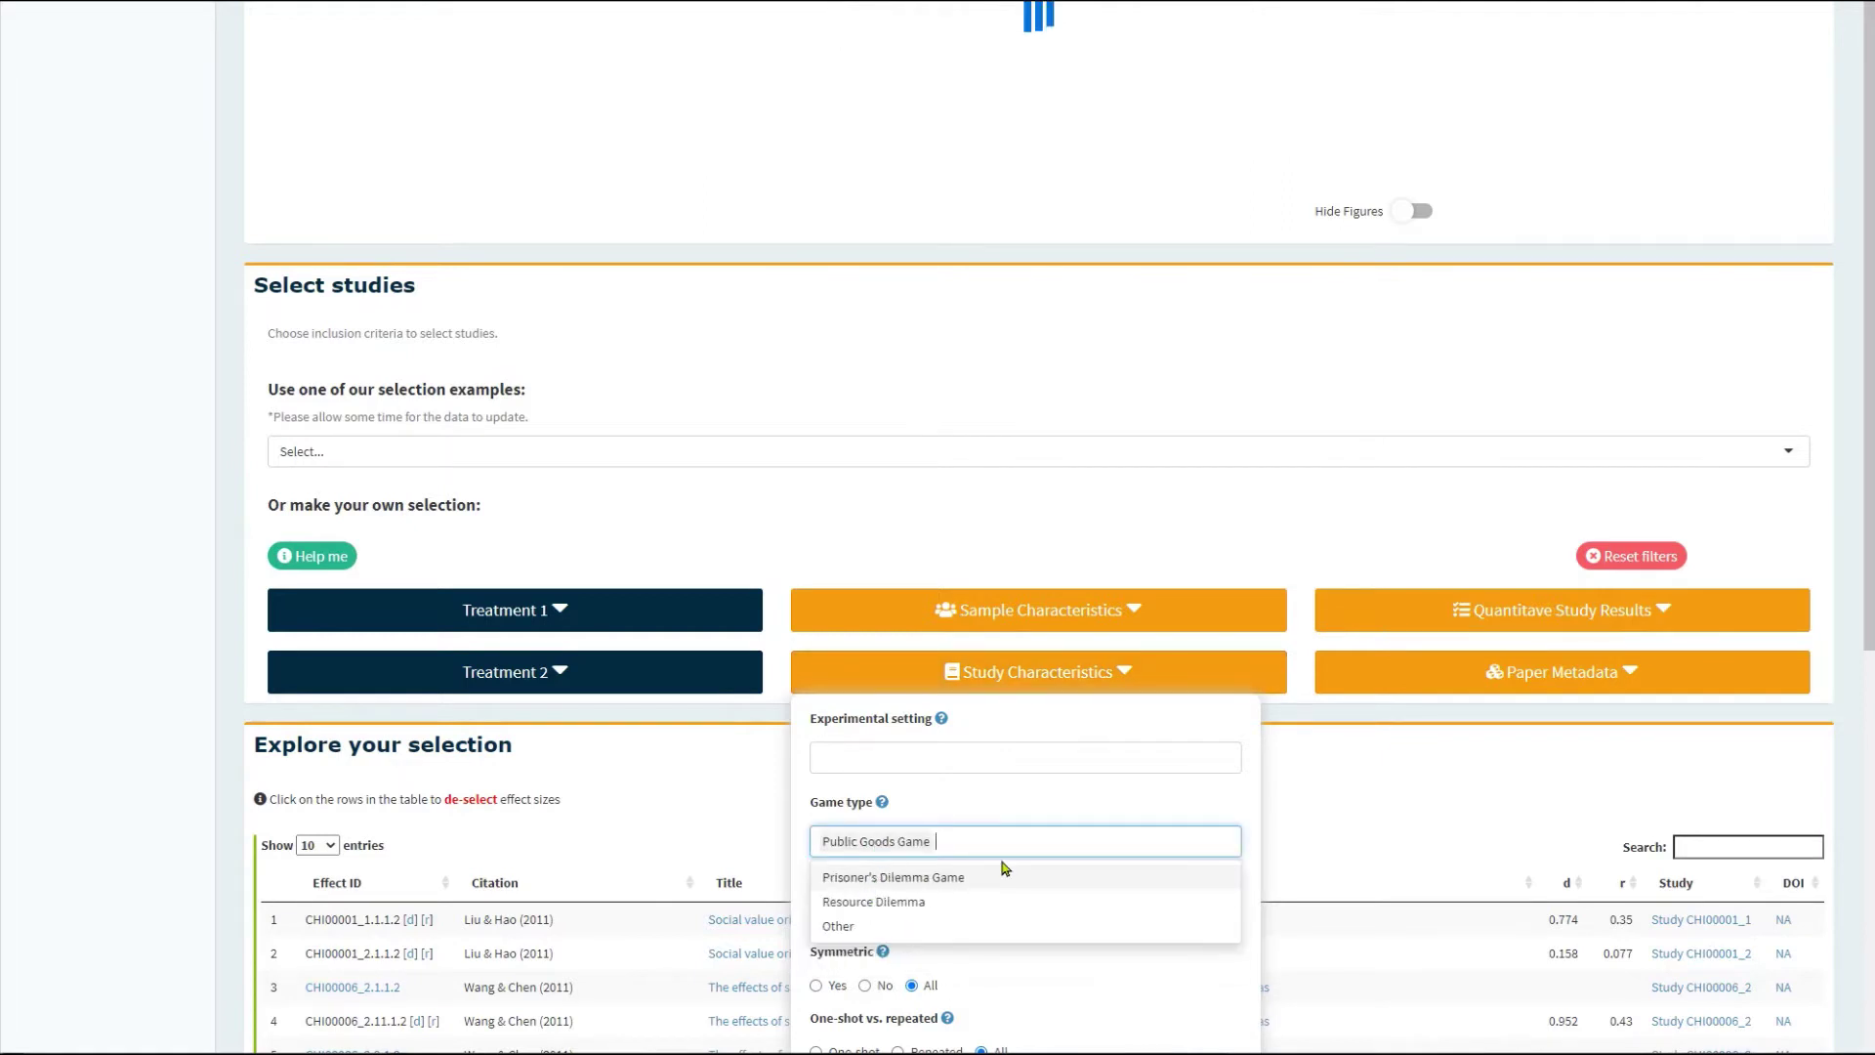
{"action": "left_click", "coordinate": [978, 881]}
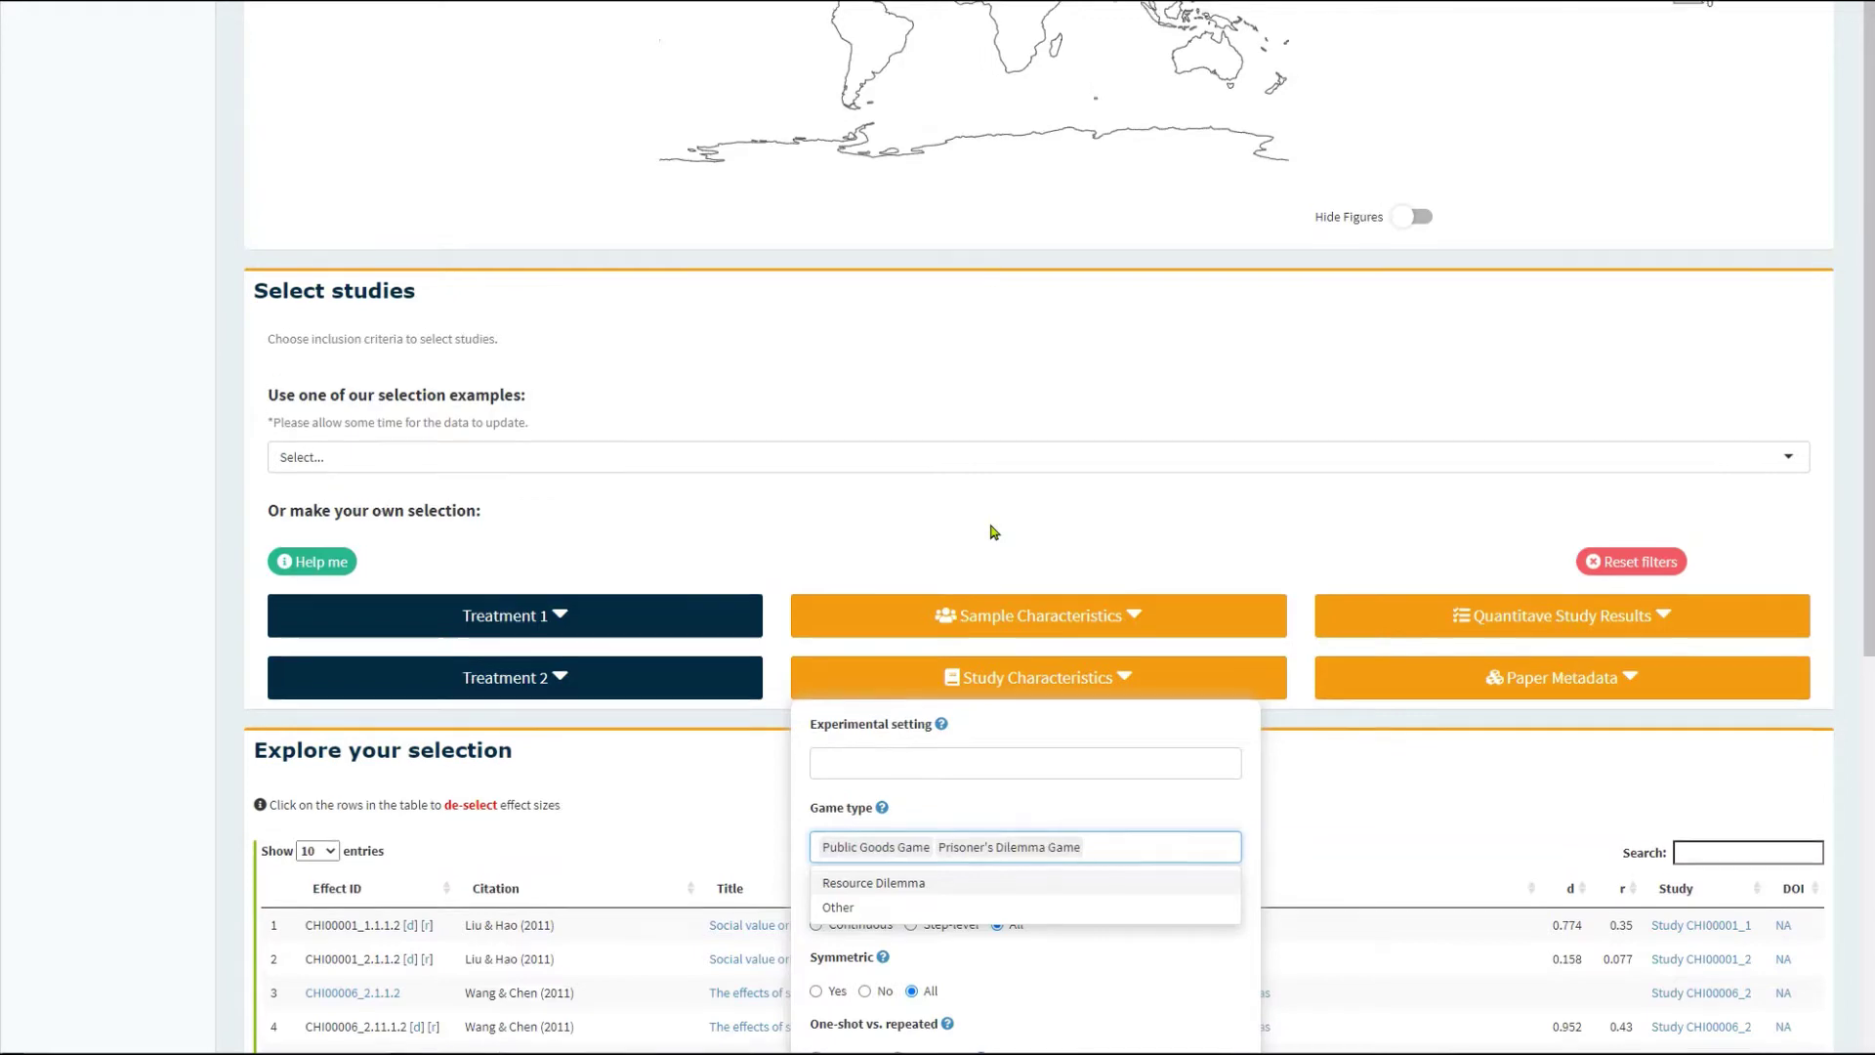
Open the meta-analysis of the selected studies and examine its effect size table and raw output
{"action": "scroll", "coordinate": [993, 531], "scroll_direction": "up", "scroll_amount": 5}
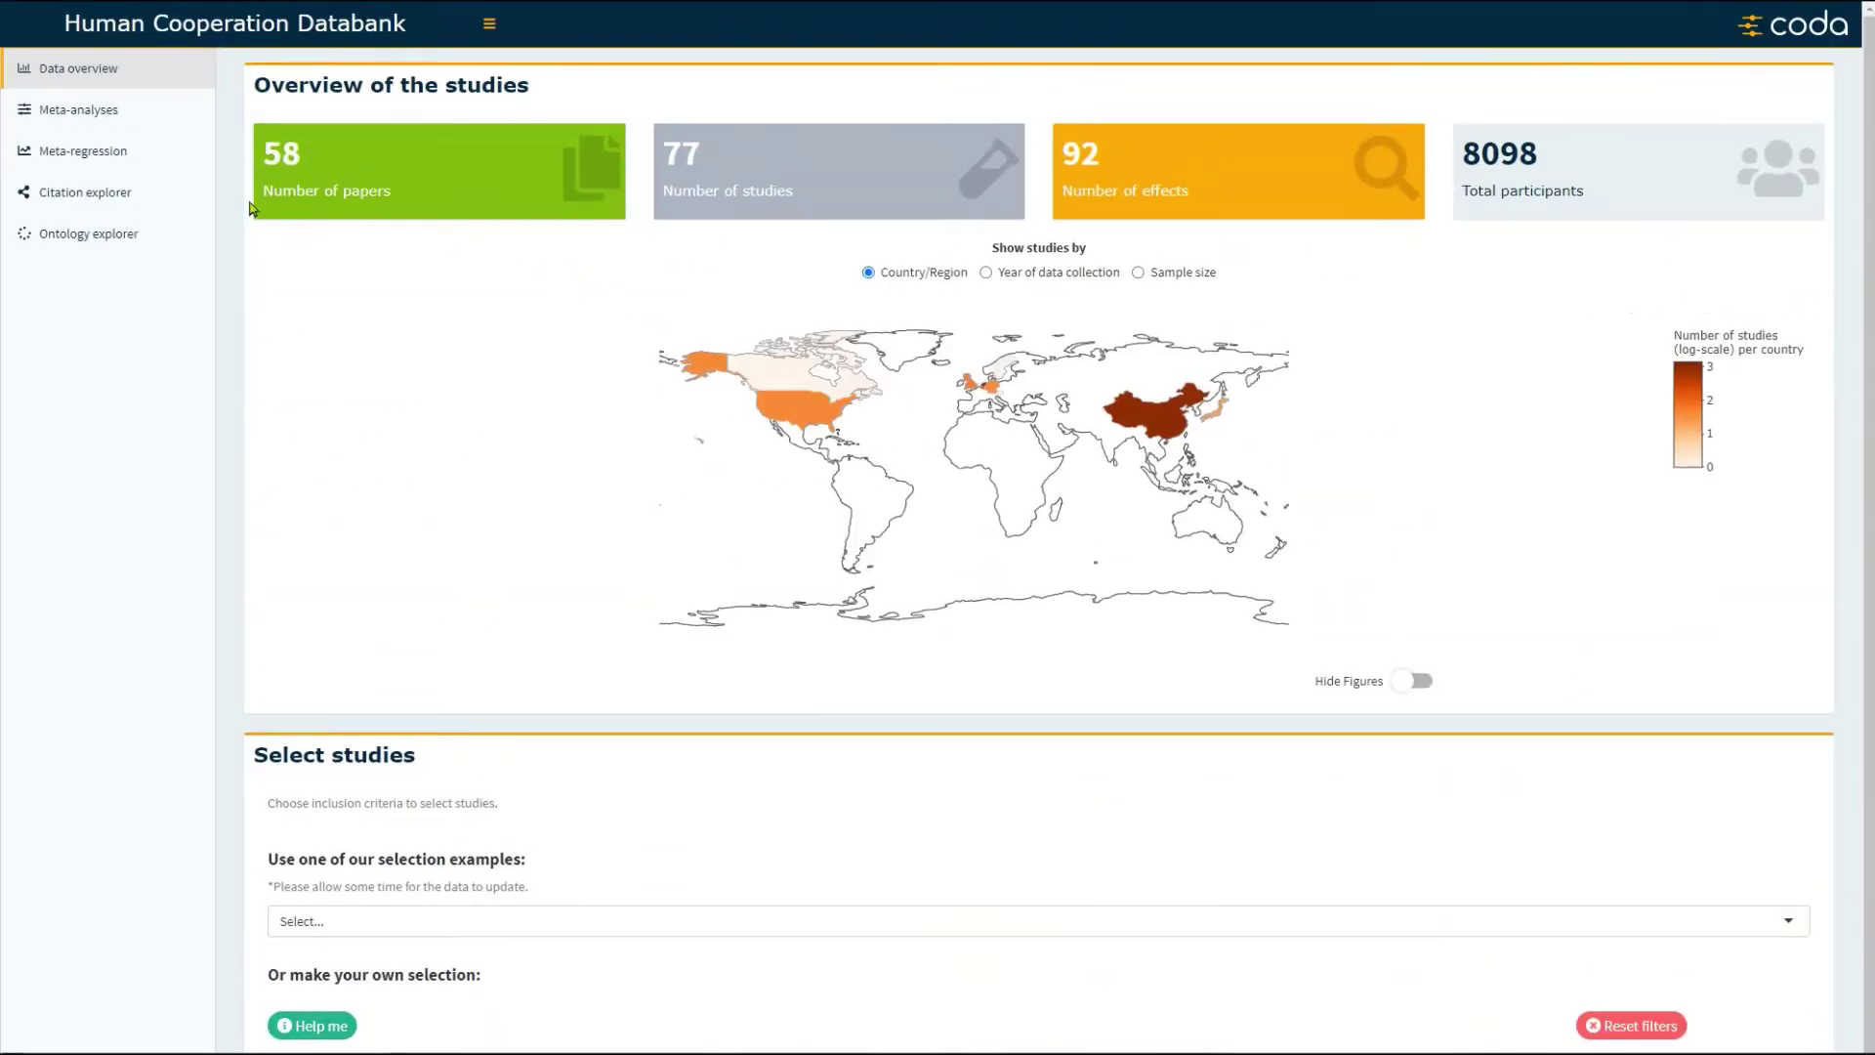
{"action": "left_click", "coordinate": [113, 123]}
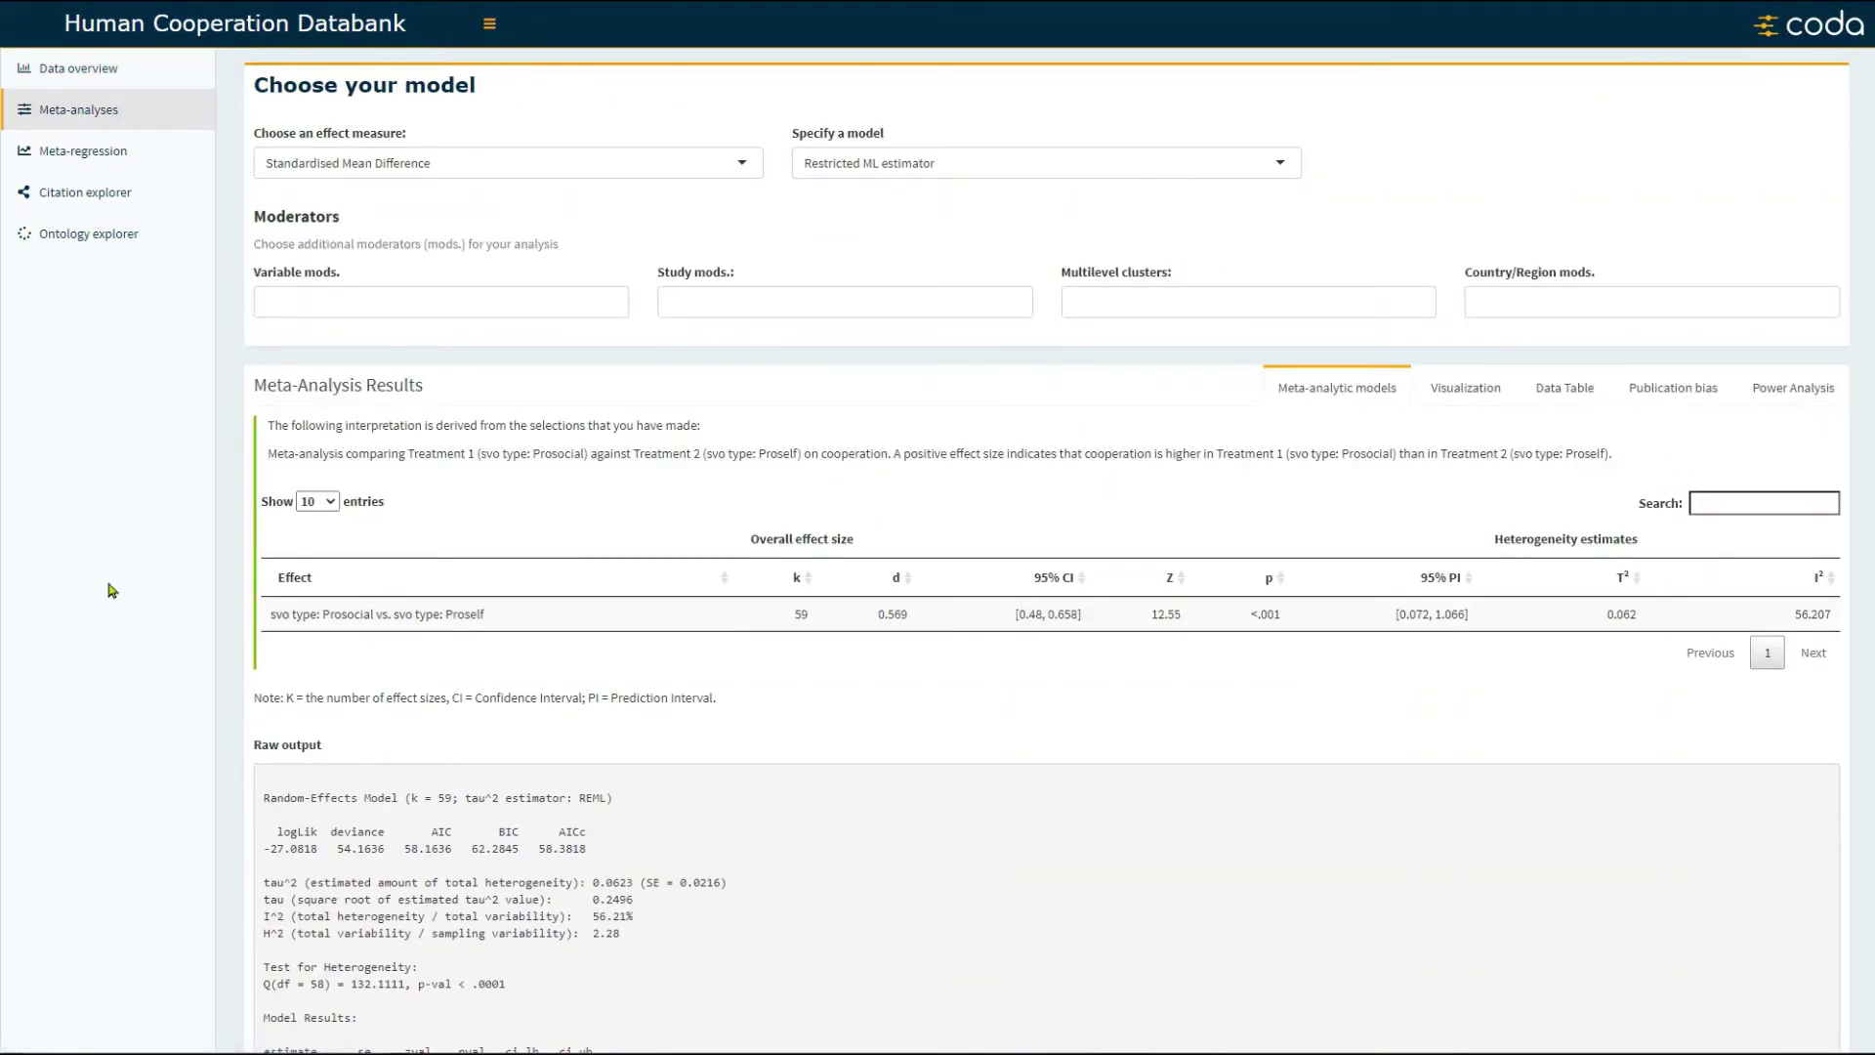
{"action": "scroll", "coordinate": [111, 590], "scroll_direction": "down", "scroll_amount": 1}
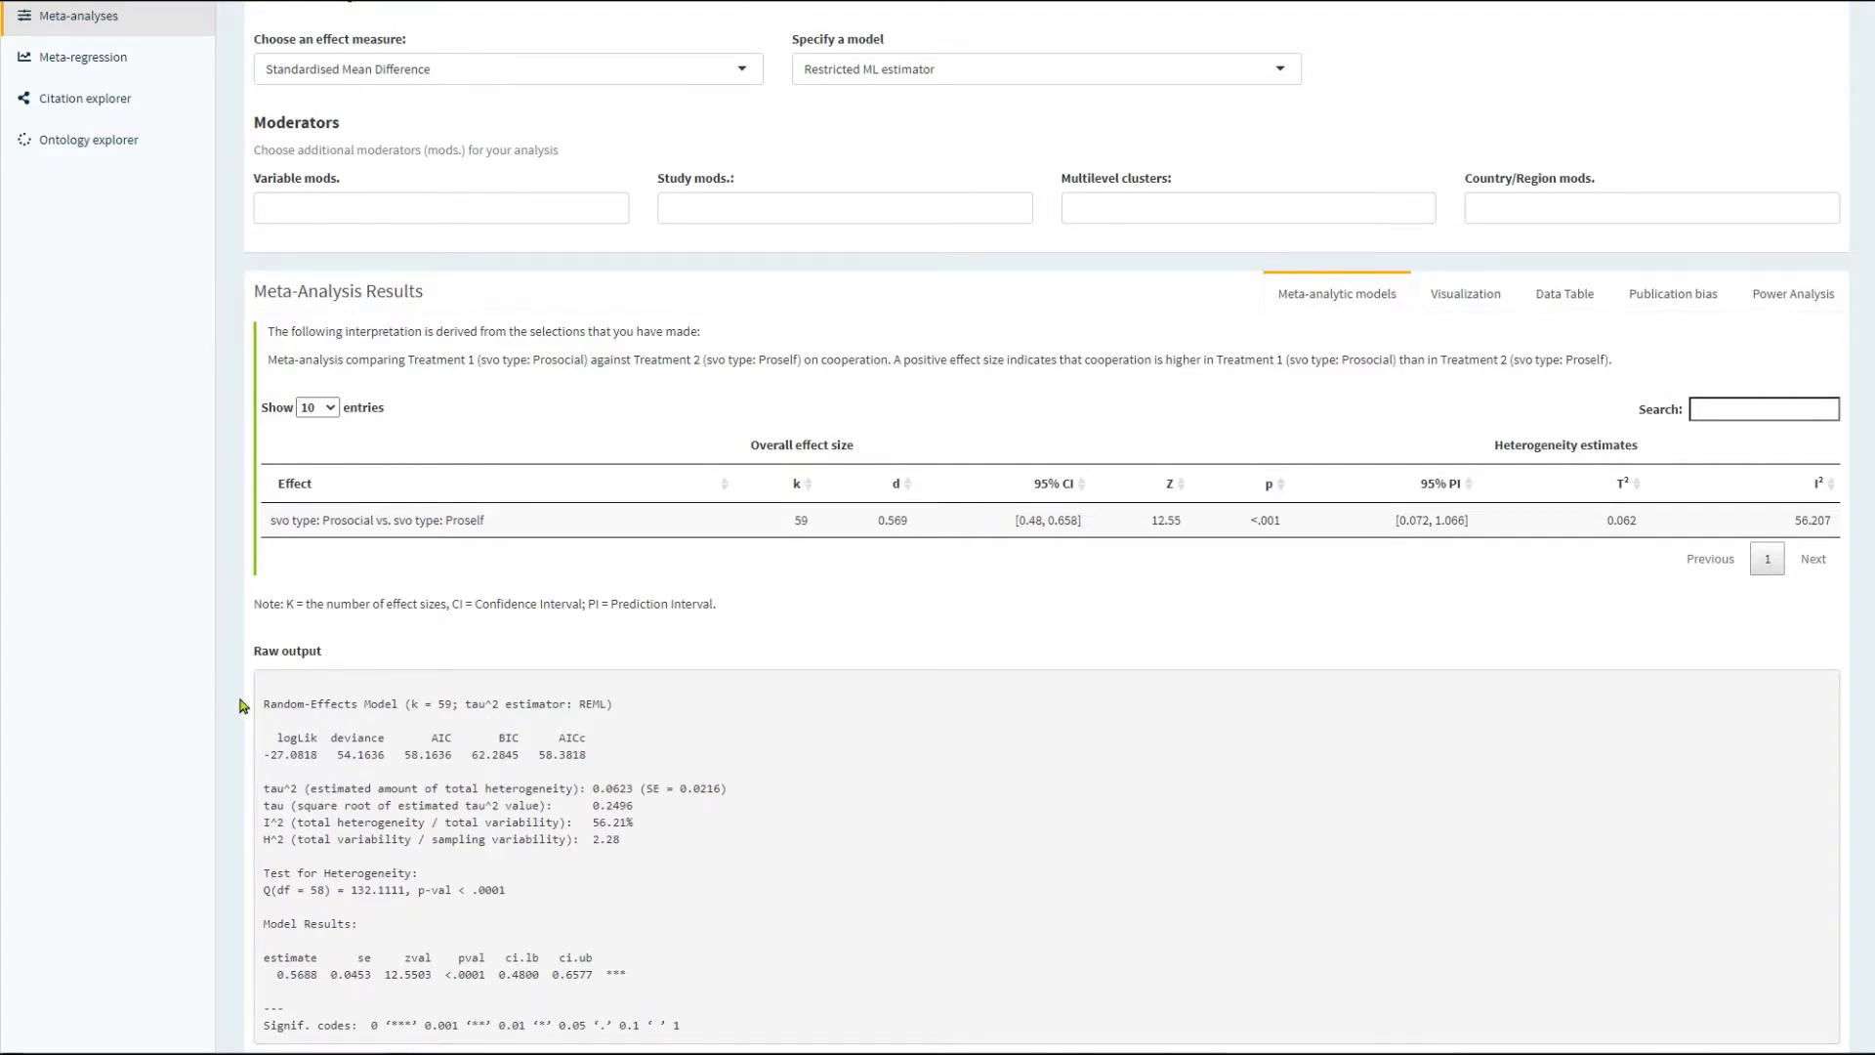
{"action": "scroll", "coordinate": [244, 705], "scroll_direction": "up", "scroll_amount": 1}
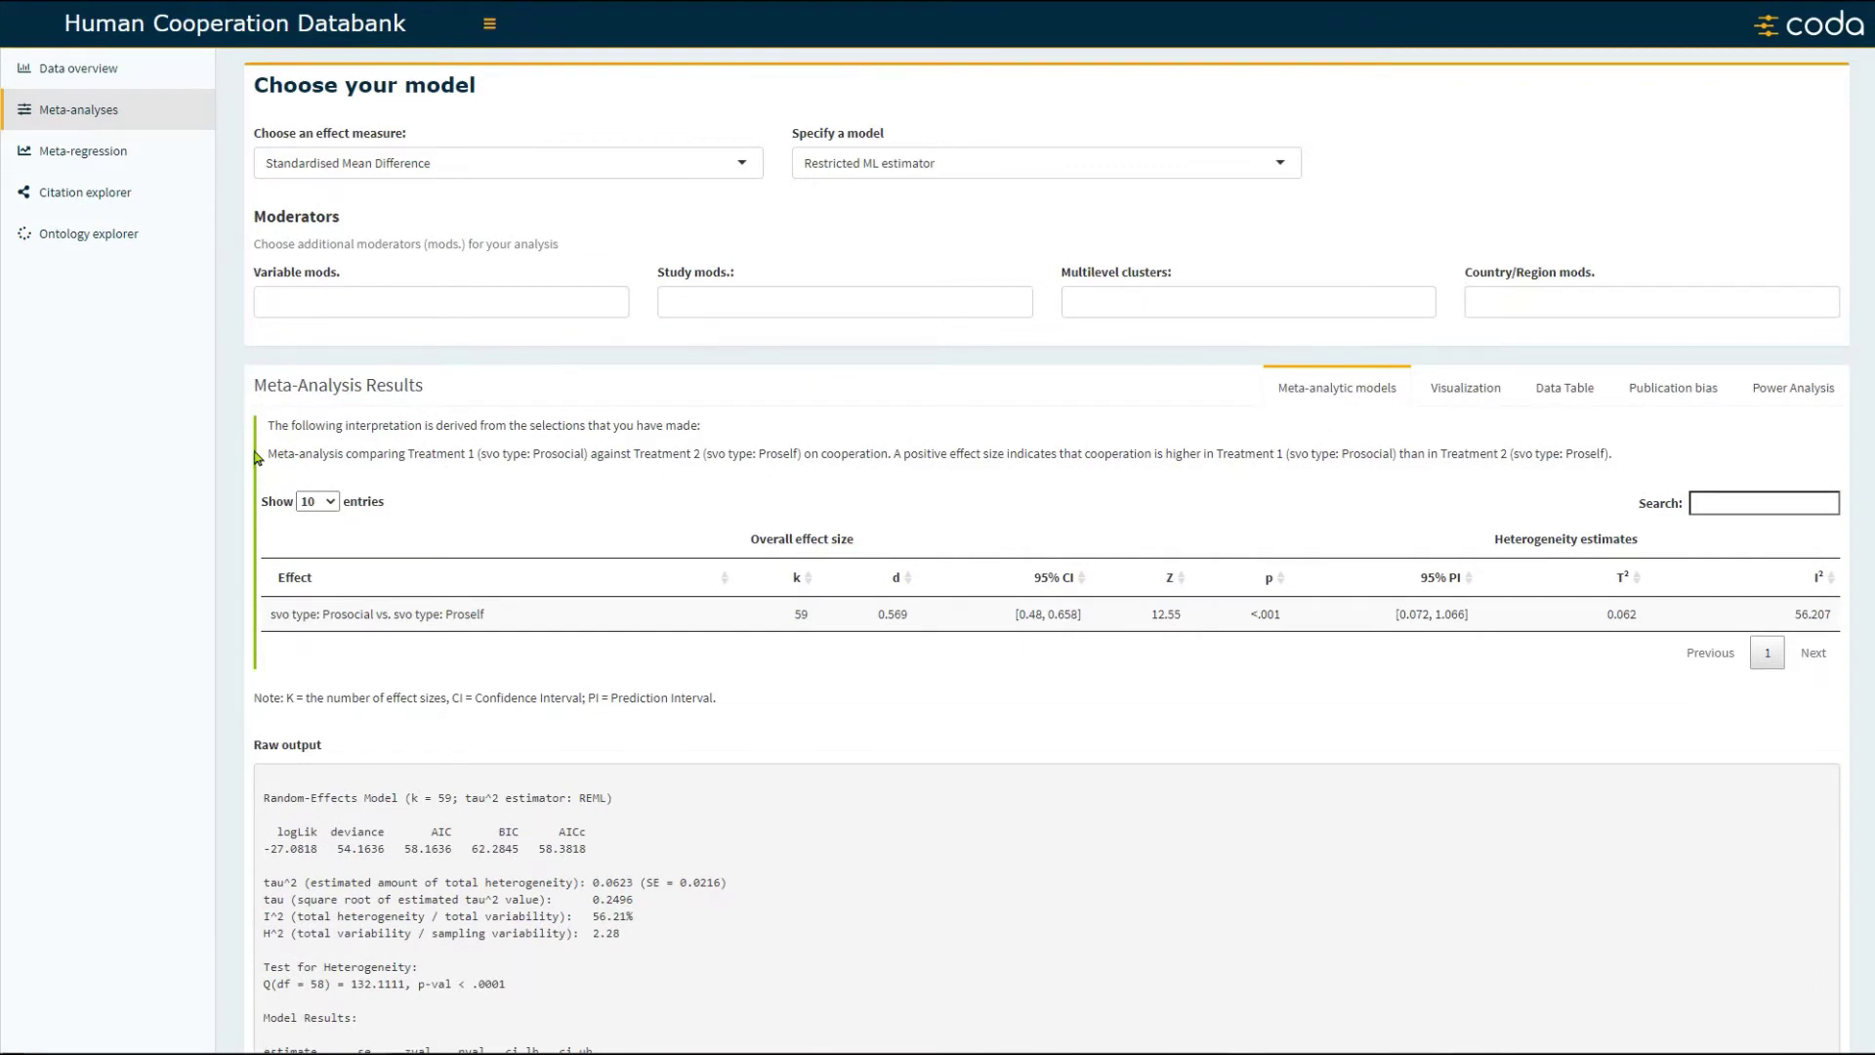
Examine the available effect measures, model estimators, and variable, study and country/region moderators for the meta-analysis
{"action": "left_click", "coordinate": [553, 171]}
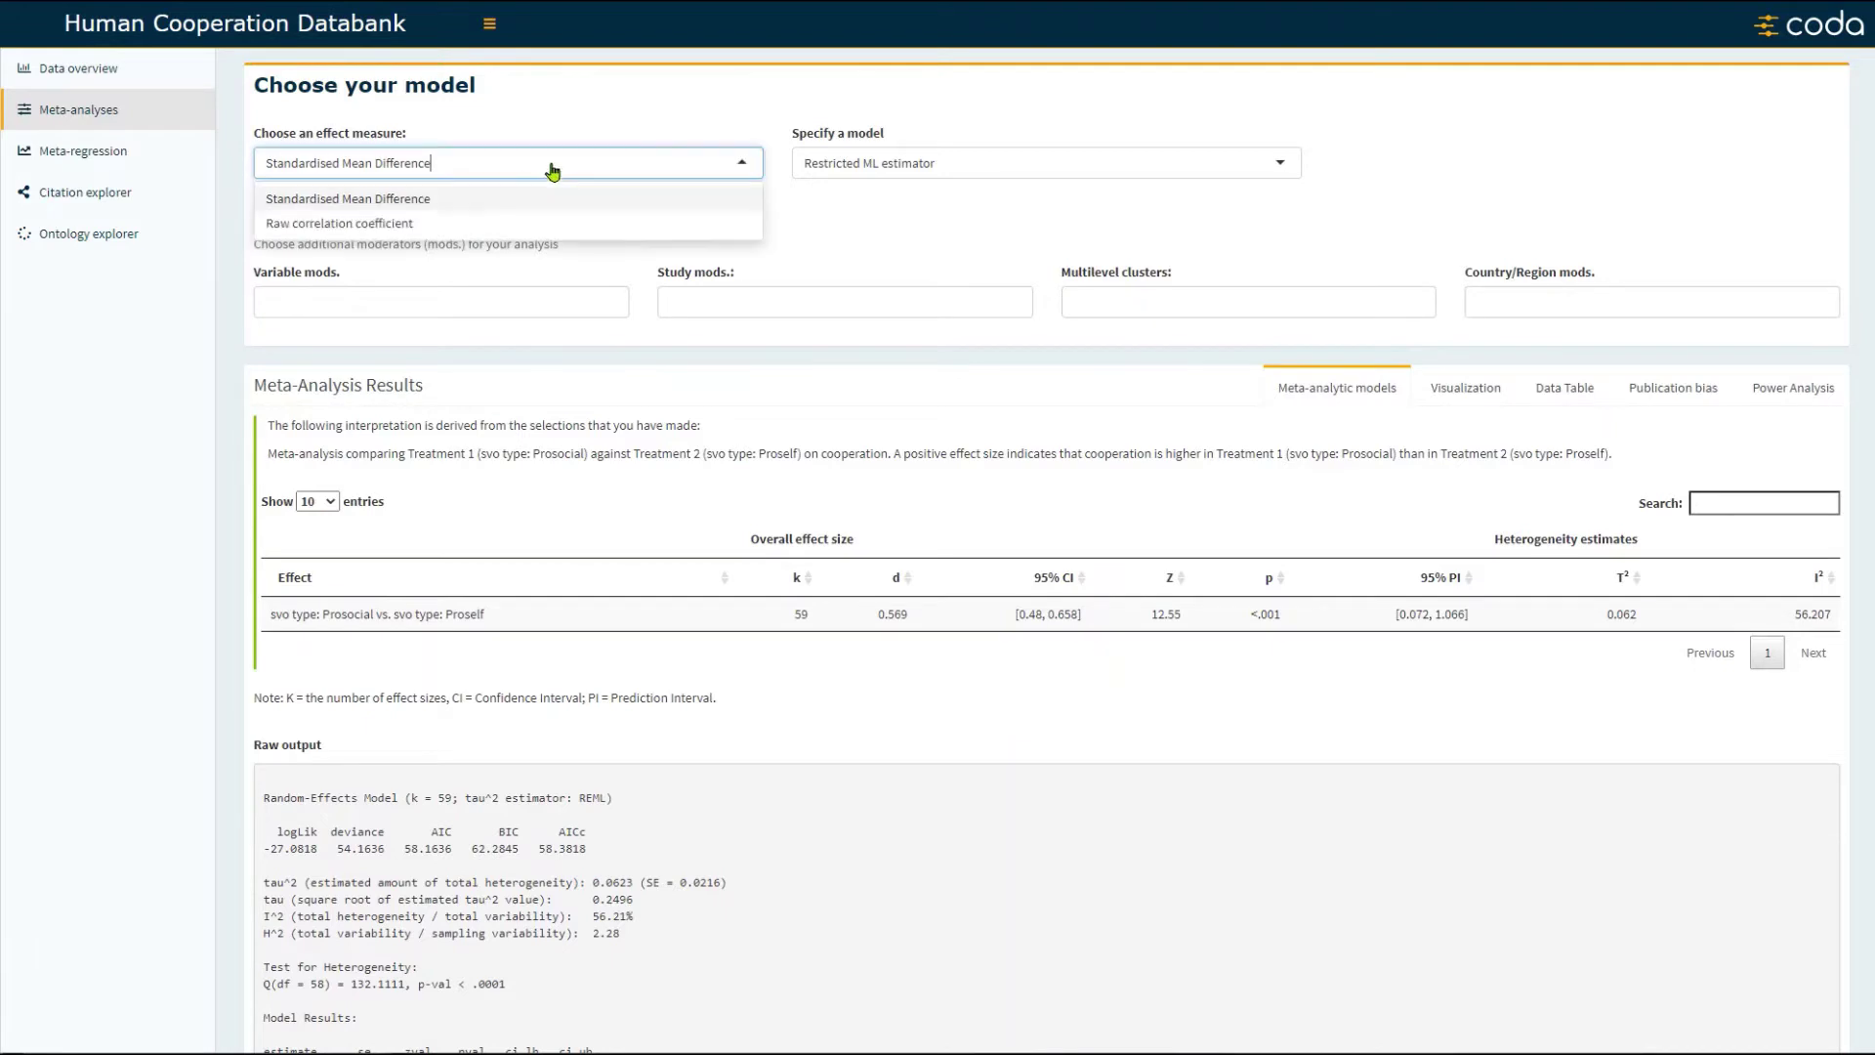
{"action": "left_click", "coordinate": [946, 176]}
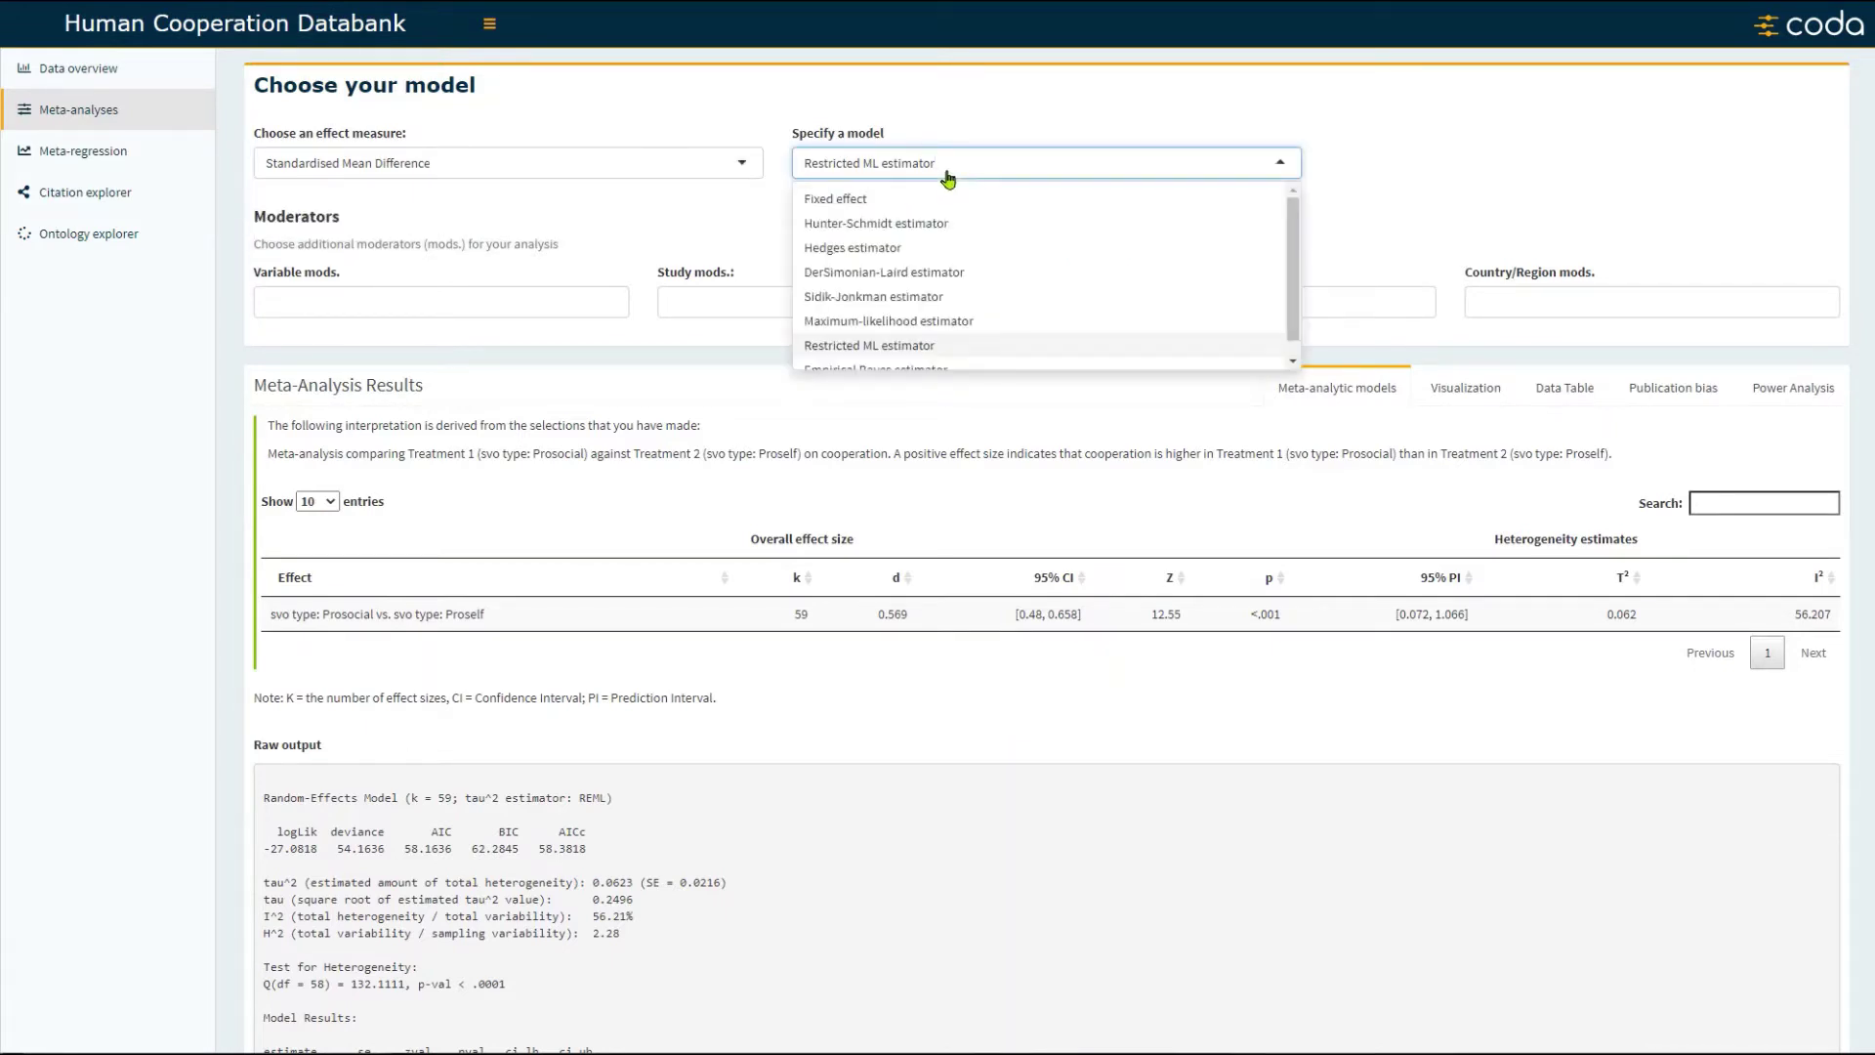
{"action": "left_click", "coordinate": [1430, 140]}
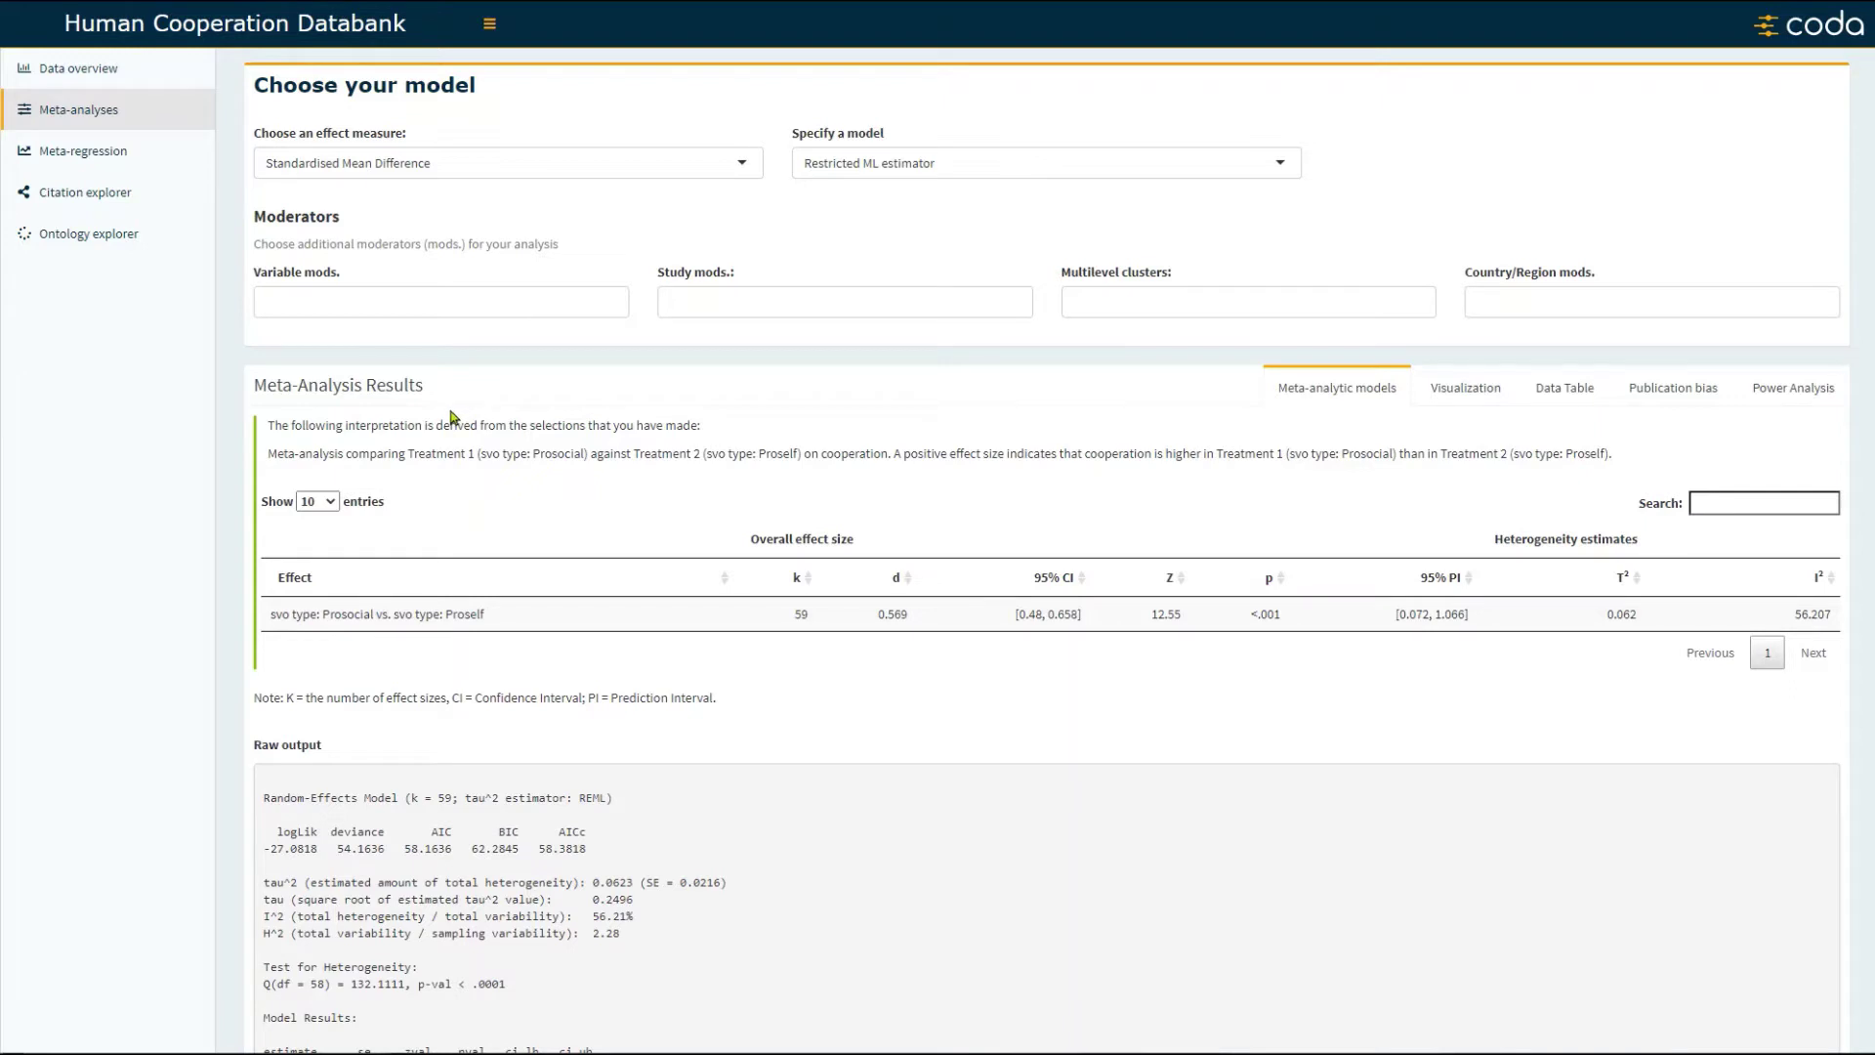
{"action": "left_click", "coordinate": [405, 303]}
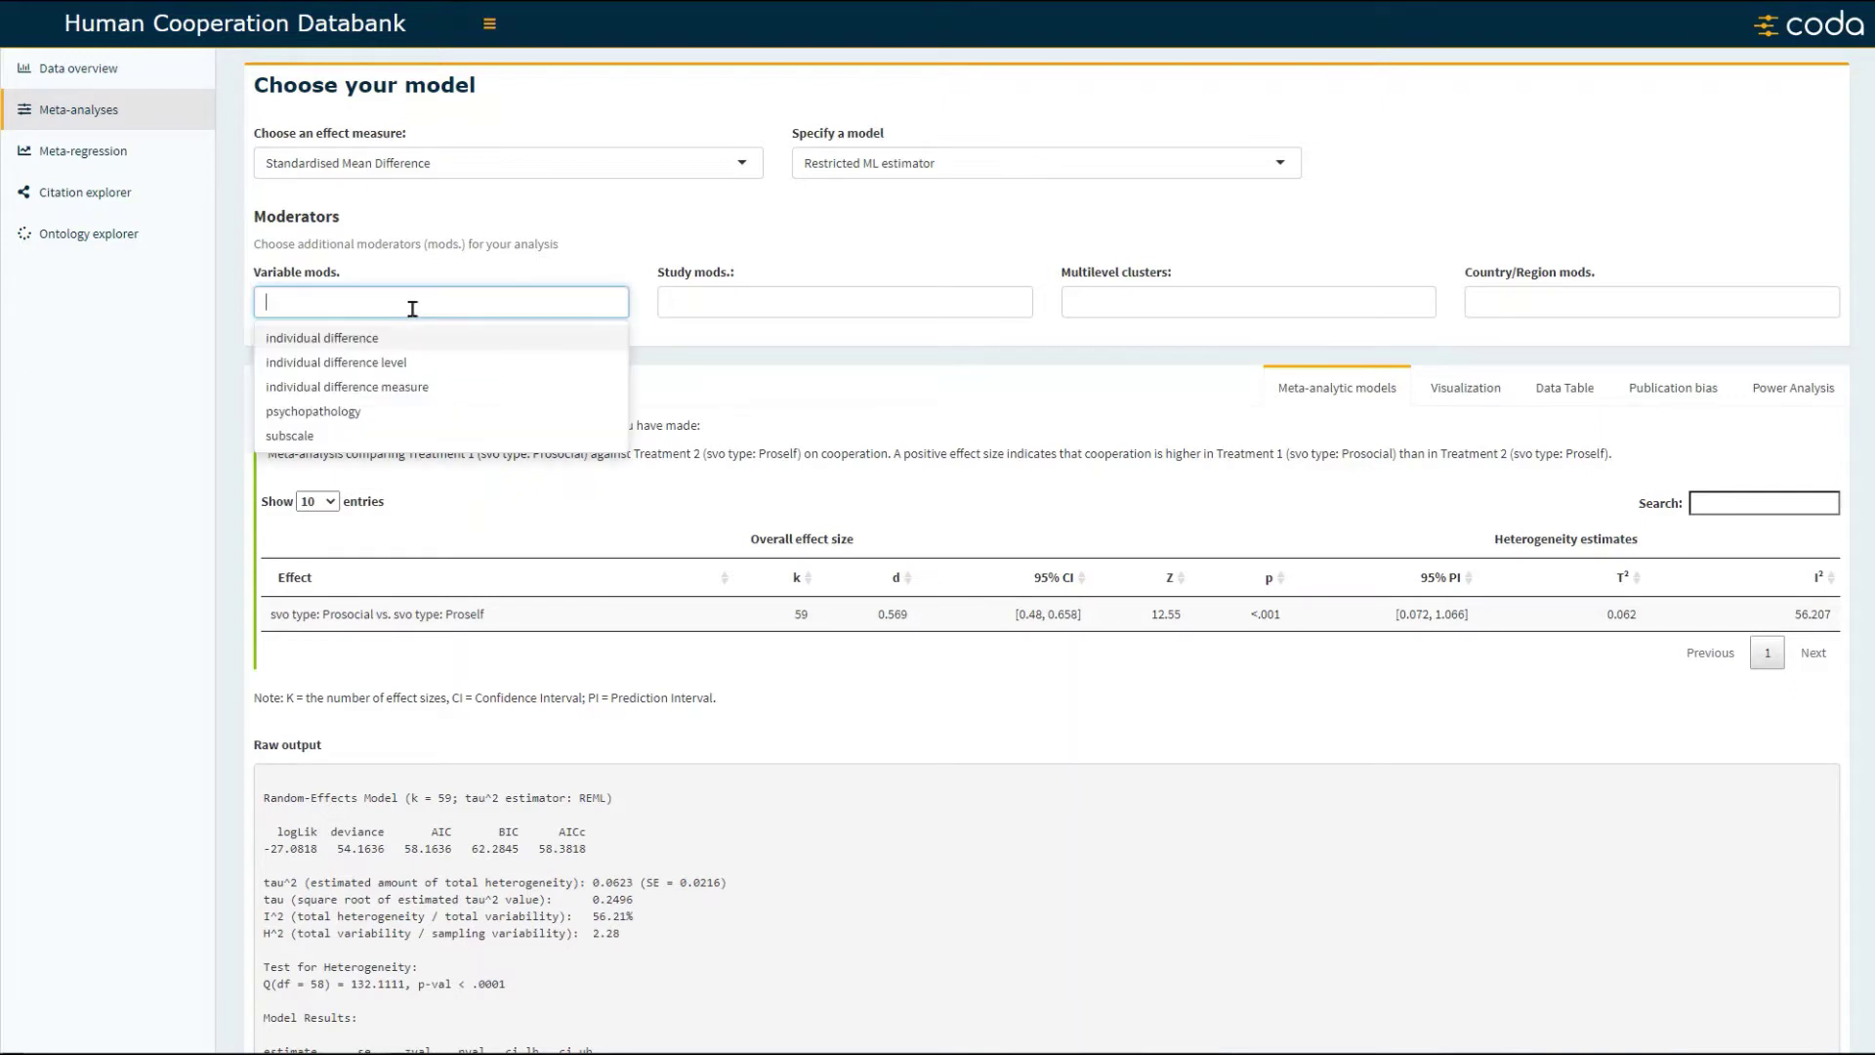
{"action": "left_click", "coordinate": [698, 299]}
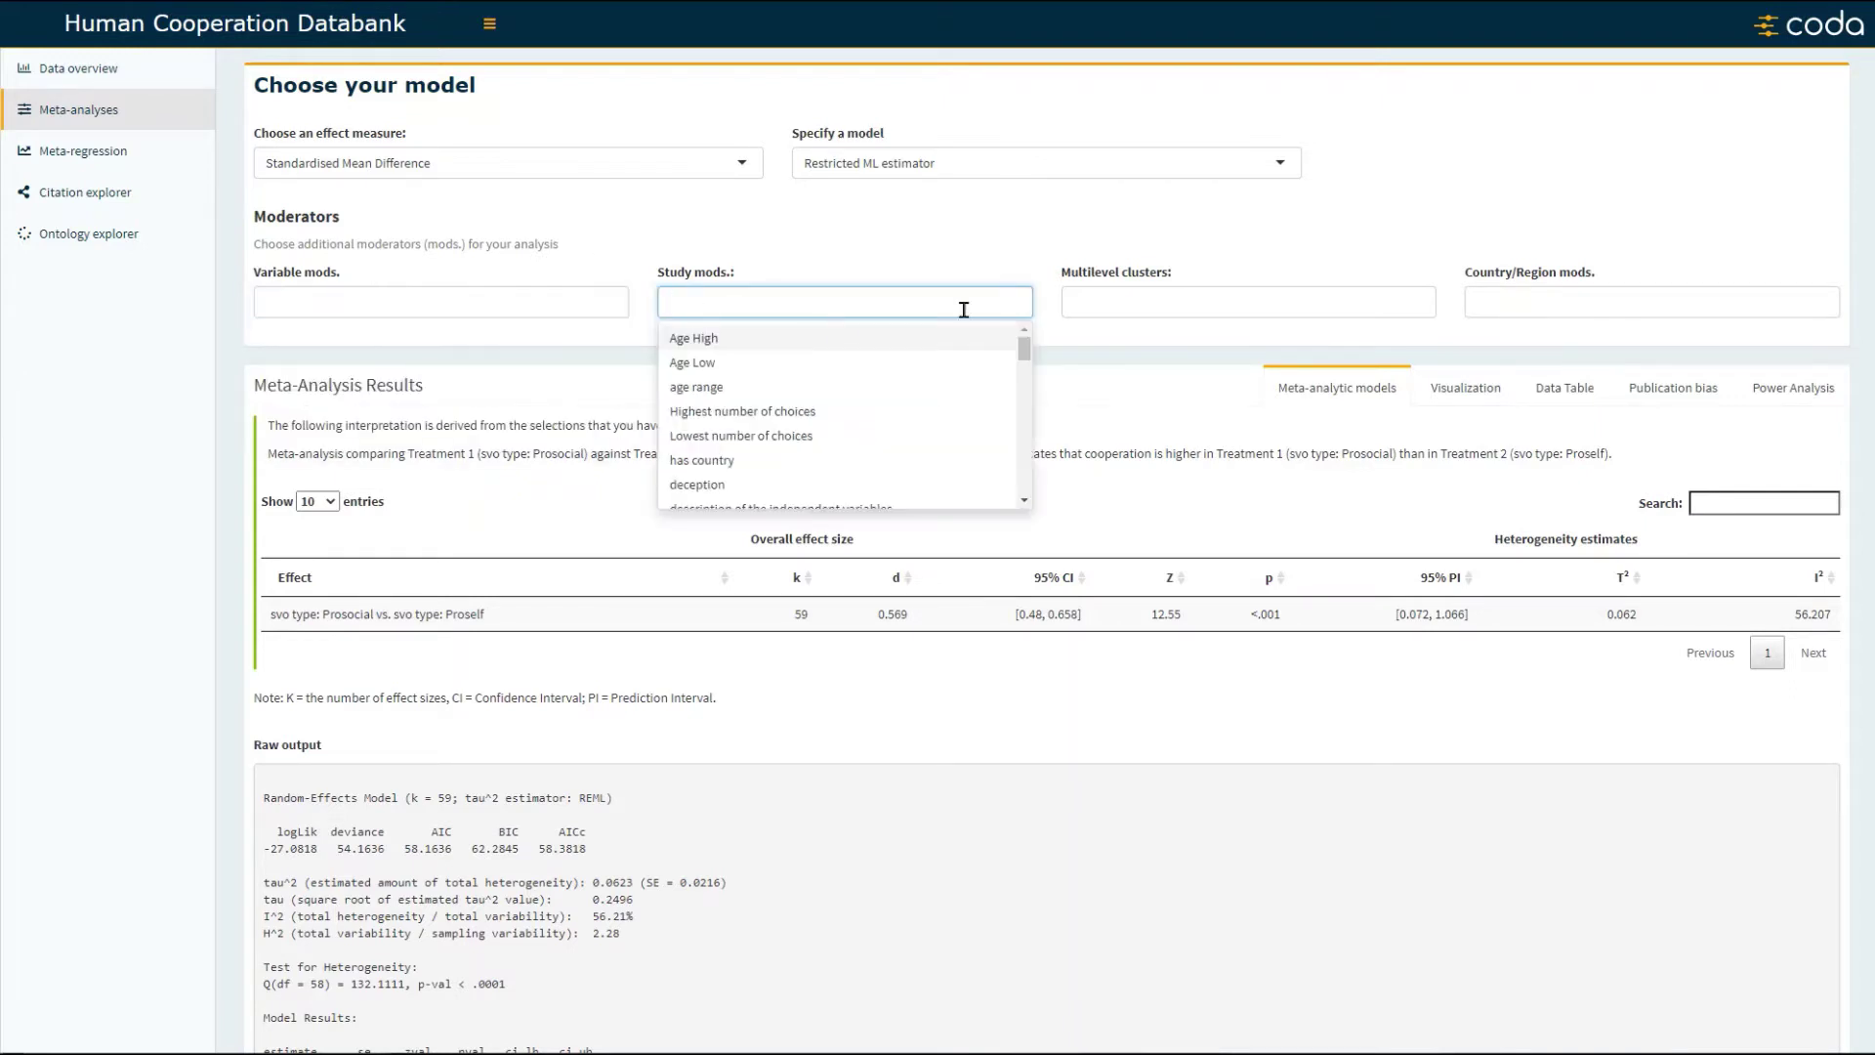
{"action": "left_click", "coordinate": [1541, 306]}
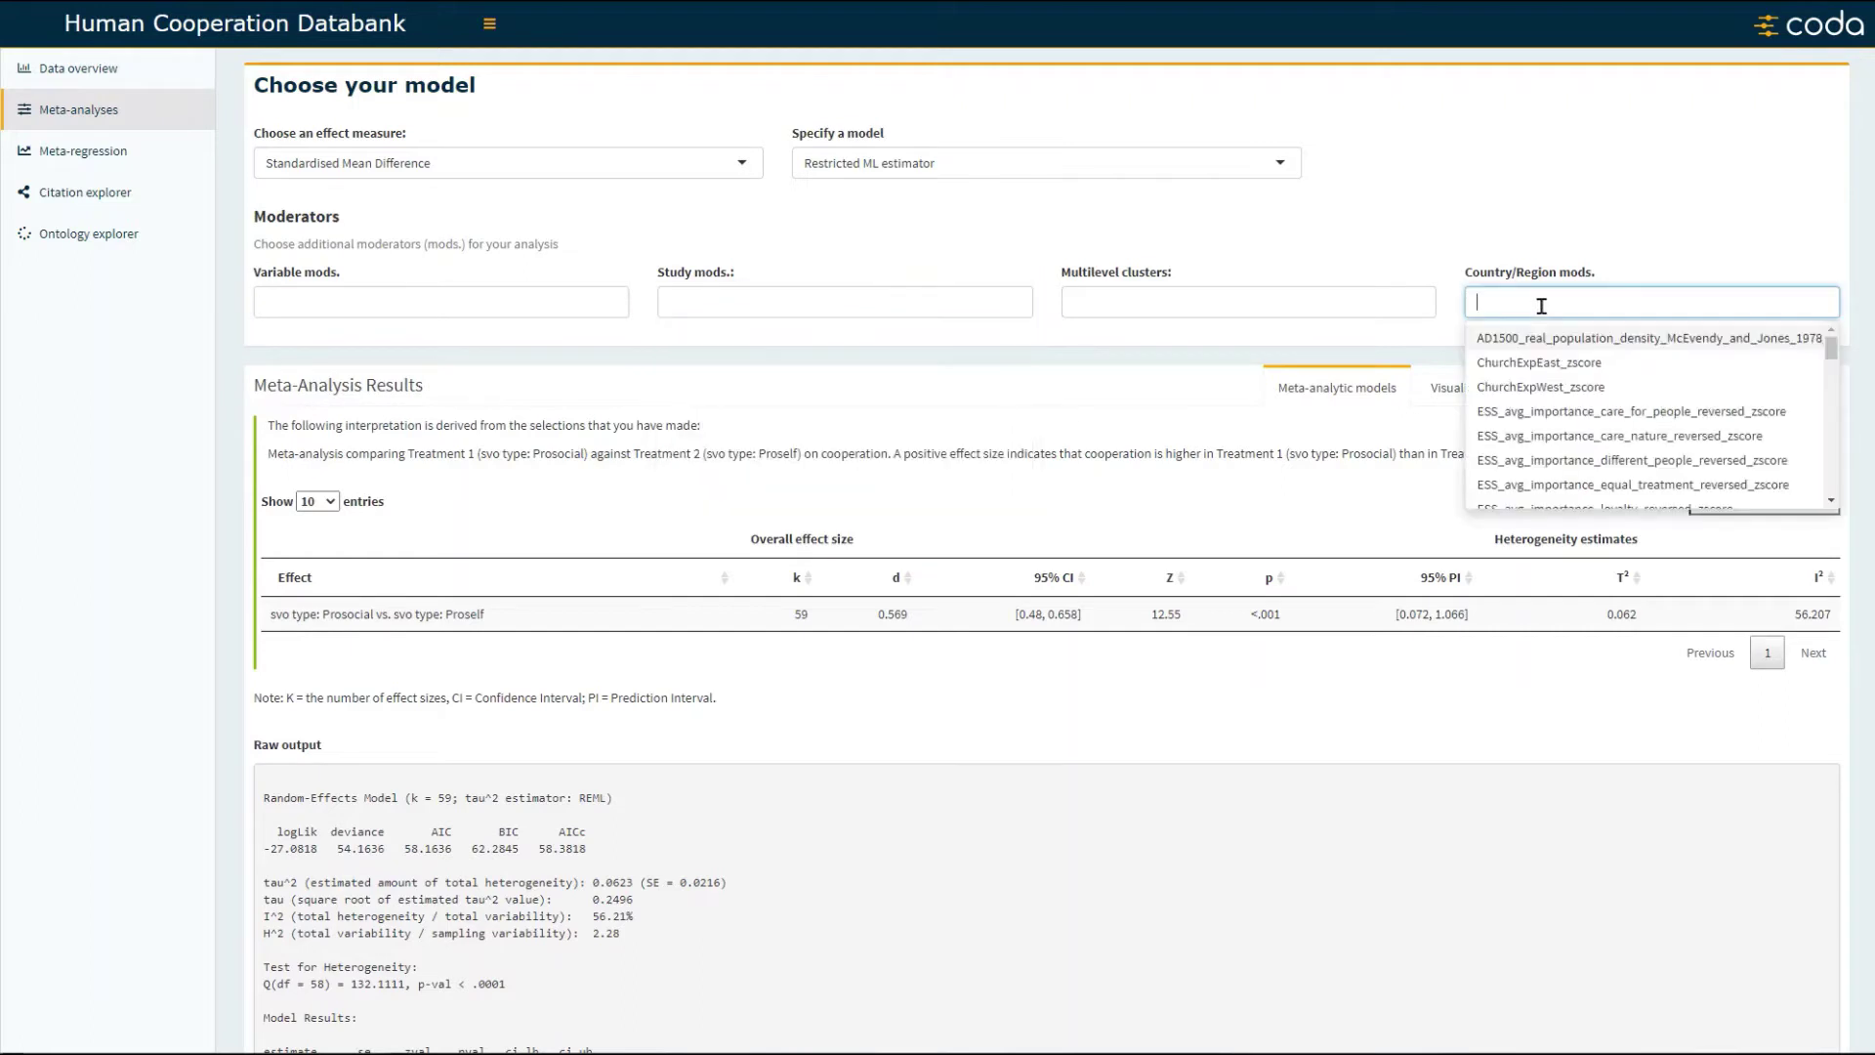
{"action": "left_click", "coordinate": [1211, 347]}
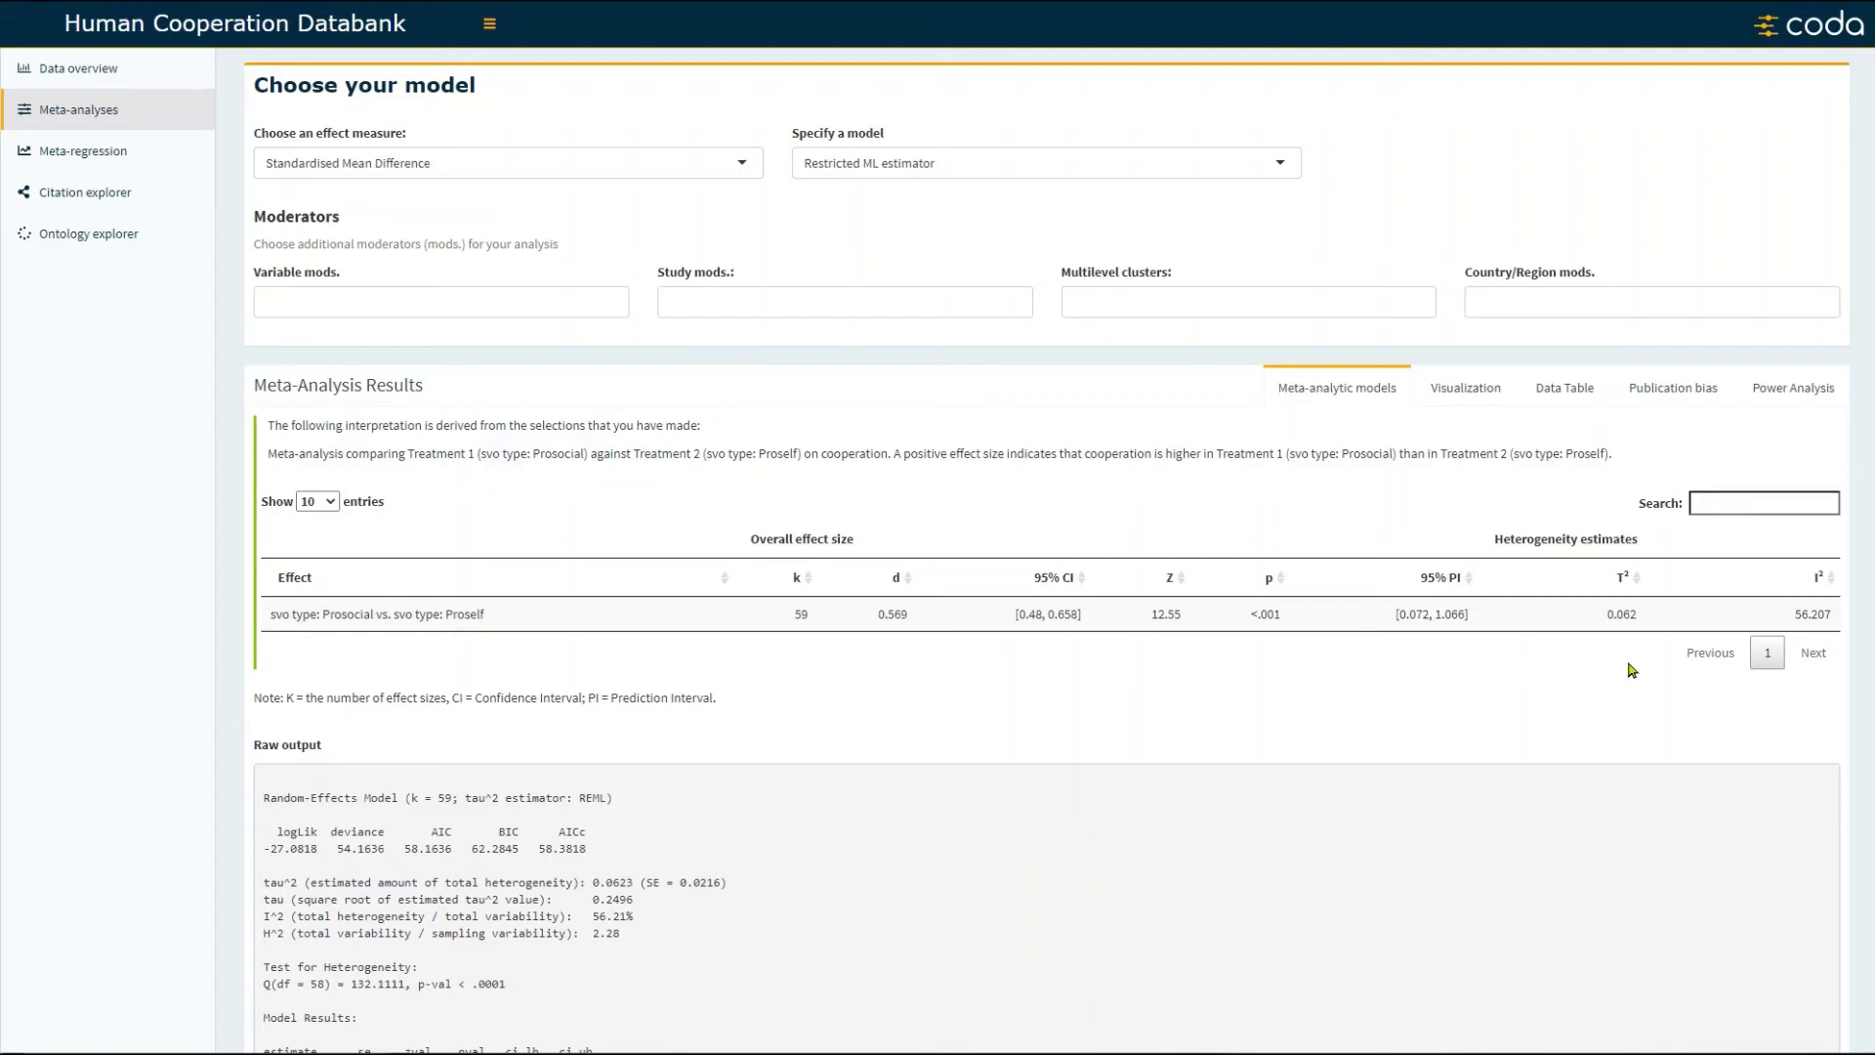
Examine the meta-analysis visualization of the selected studies as a forest plot, including the overall estimate, and as a violin plot
{"action": "left_click", "coordinate": [1460, 390]}
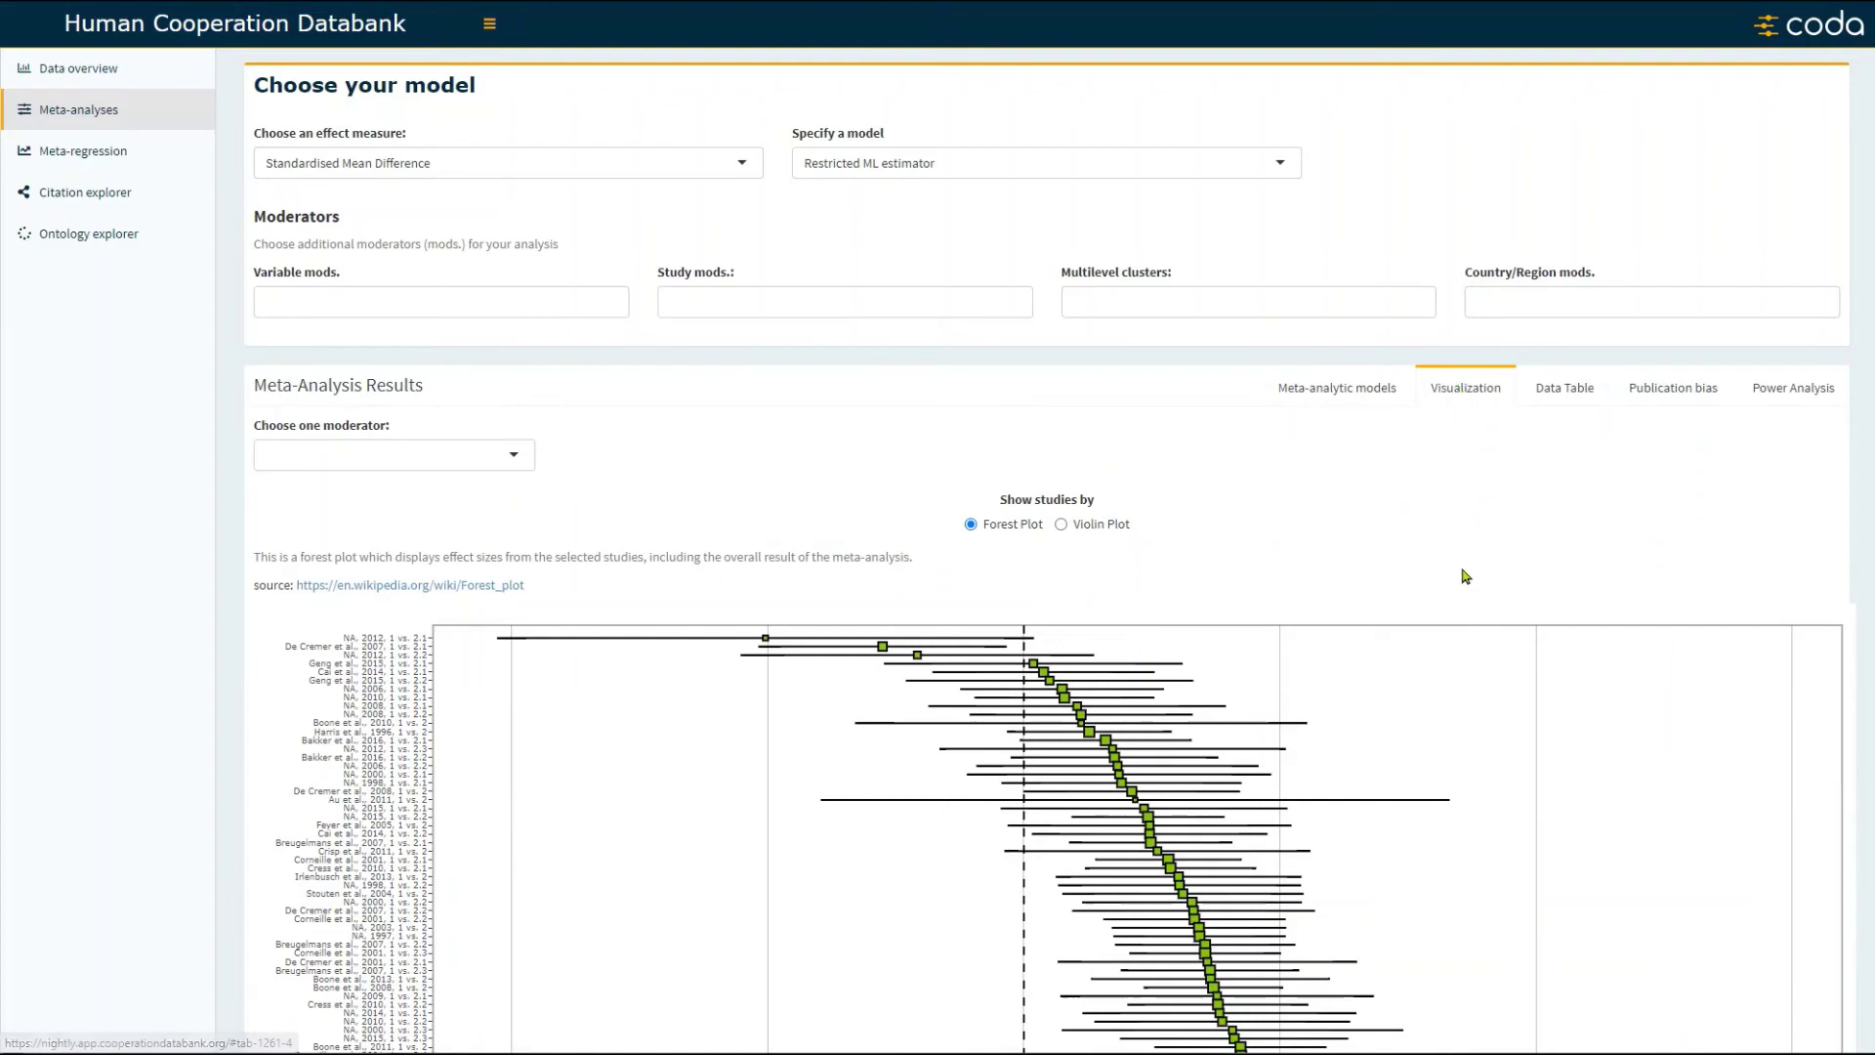
{"action": "scroll", "coordinate": [1440, 565], "scroll_direction": "down", "scroll_amount": 2}
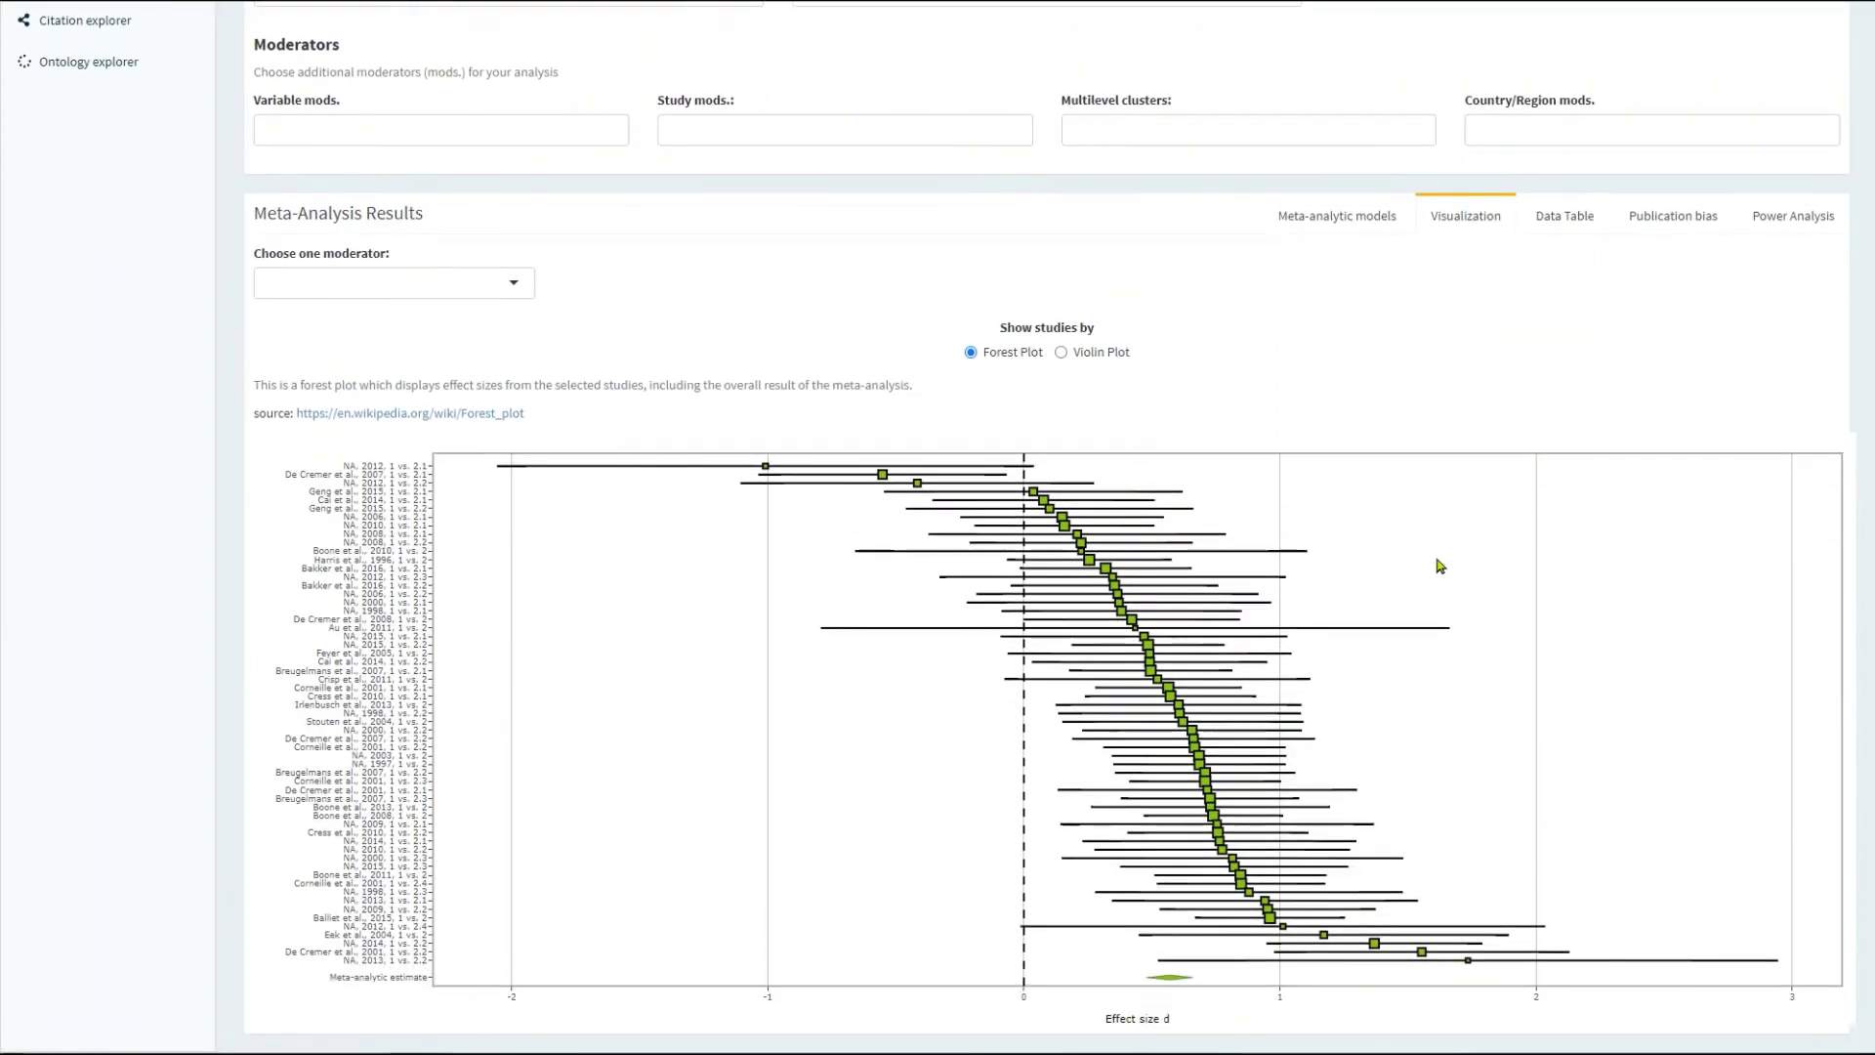
{"action": "mouse_move", "coordinate": [1440, 565]}
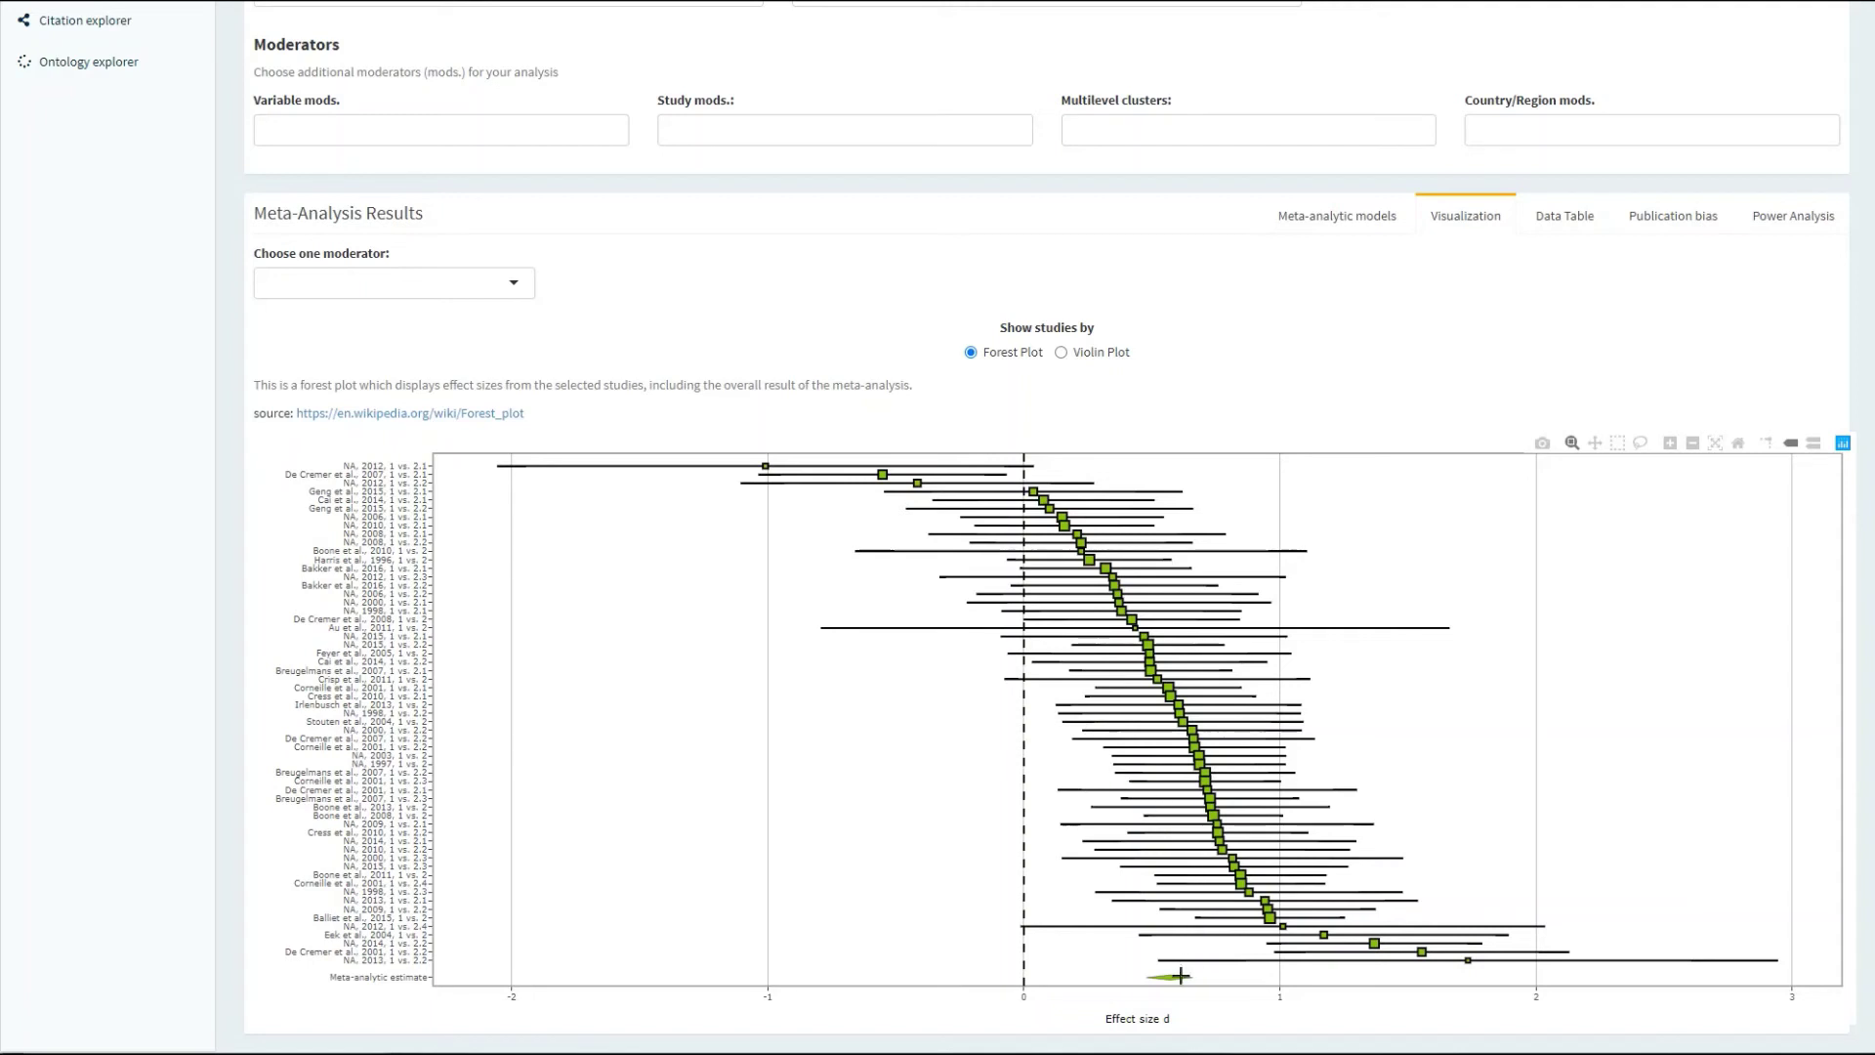
{"action": "mouse_move", "coordinate": [1180, 977]}
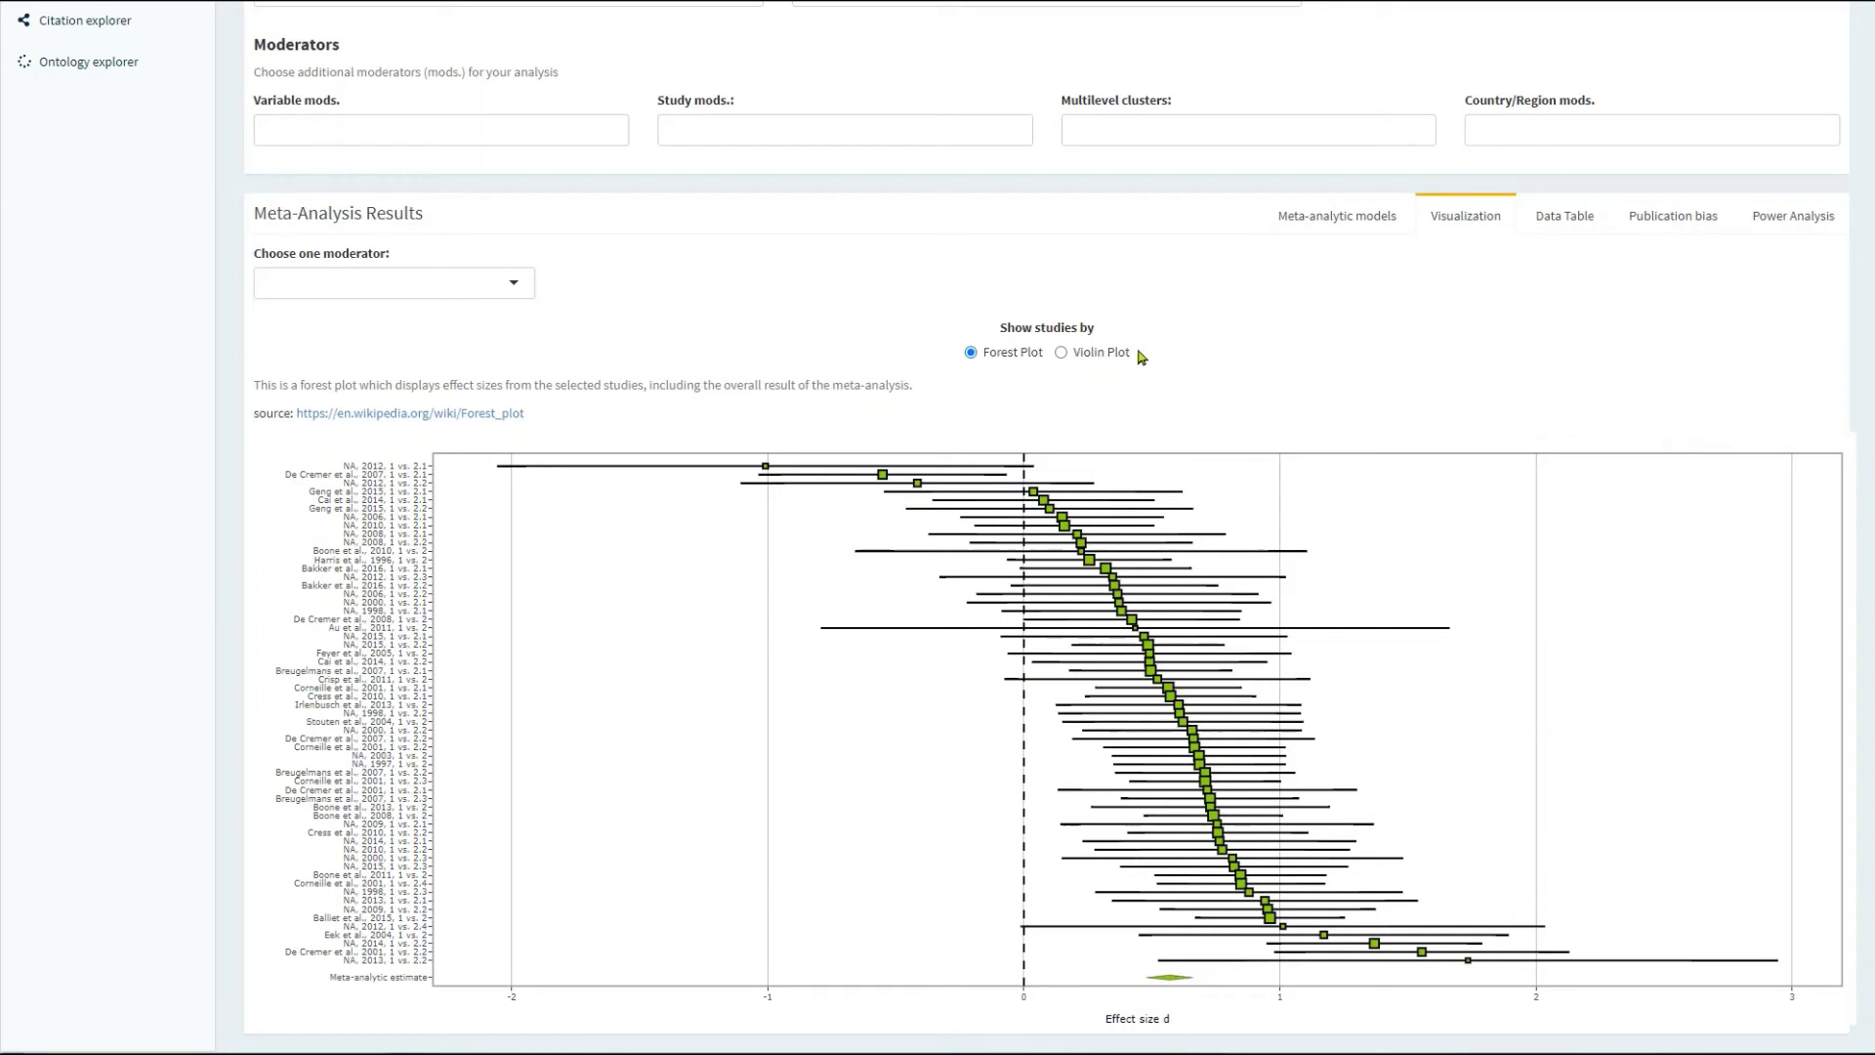
{"action": "left_click", "coordinate": [1061, 356]}
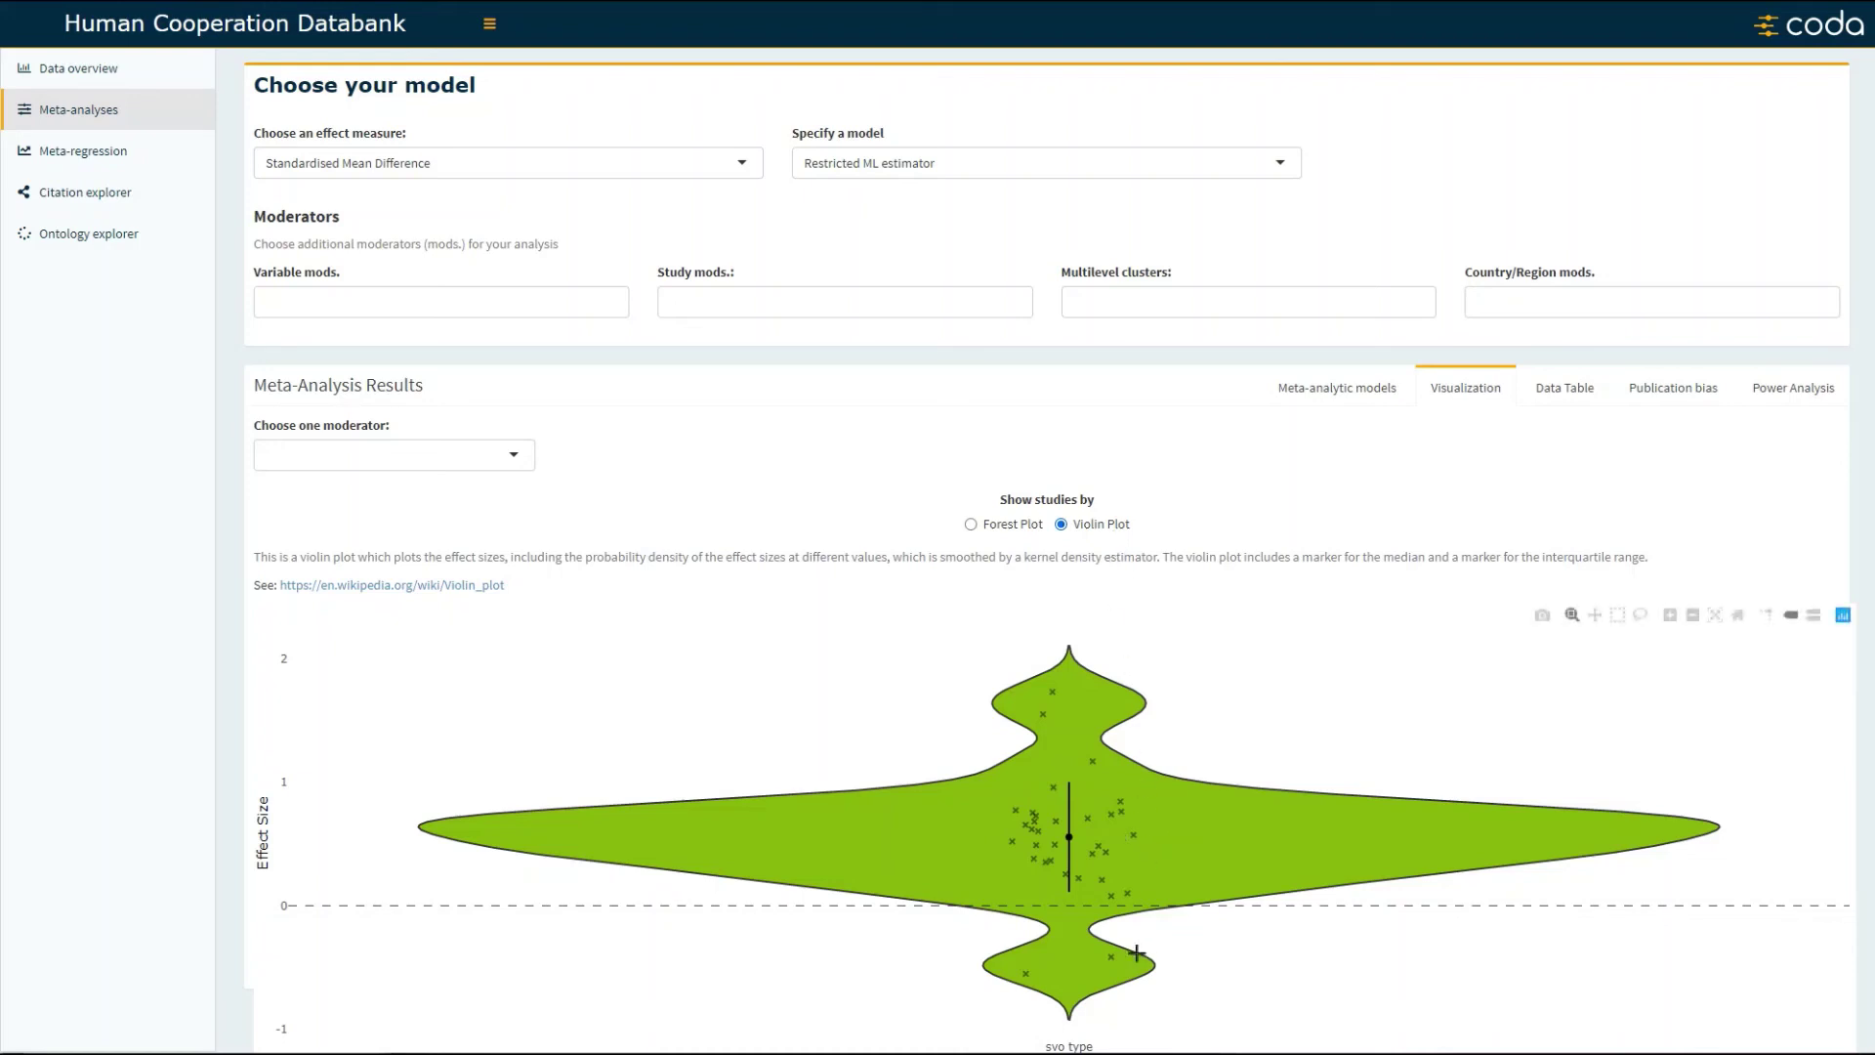
{"action": "mouse_move", "coordinate": [1024, 974]}
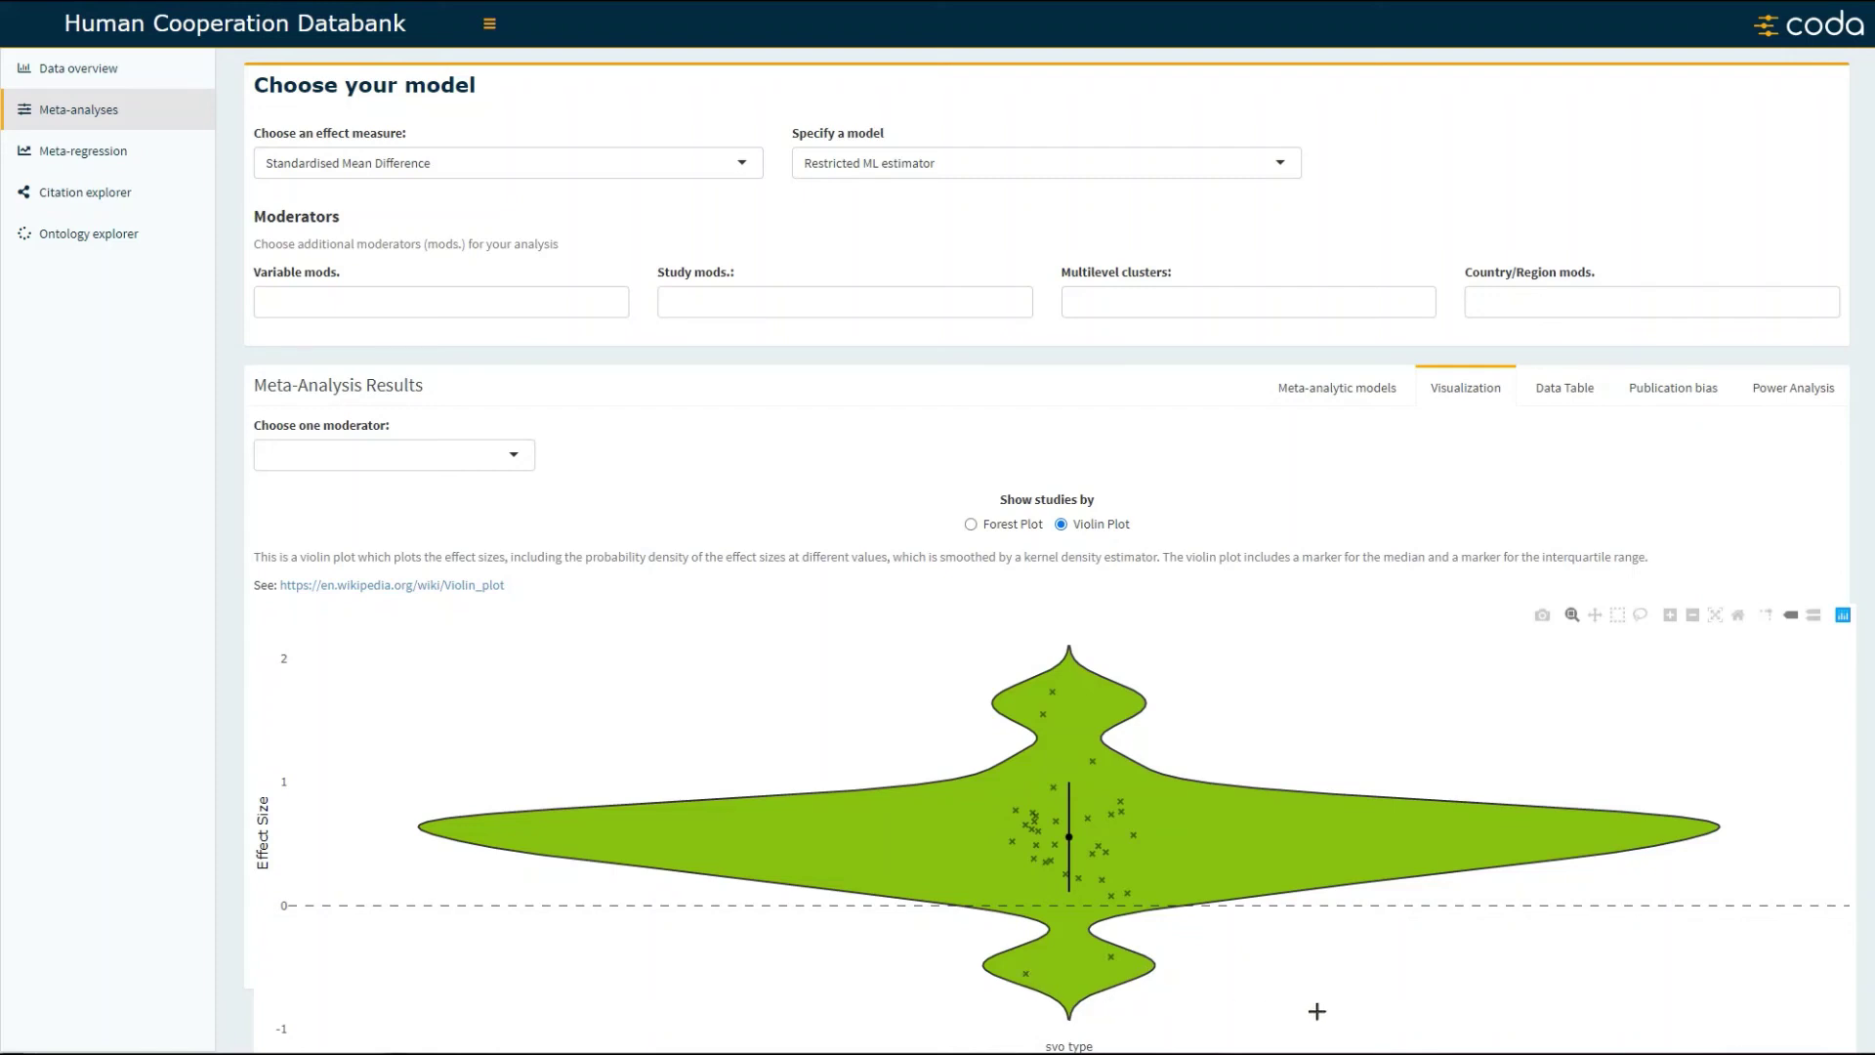
View the data table of included studies and sort it by effect size in descending and finally ascending order
{"action": "left_click", "coordinate": [1577, 395]}
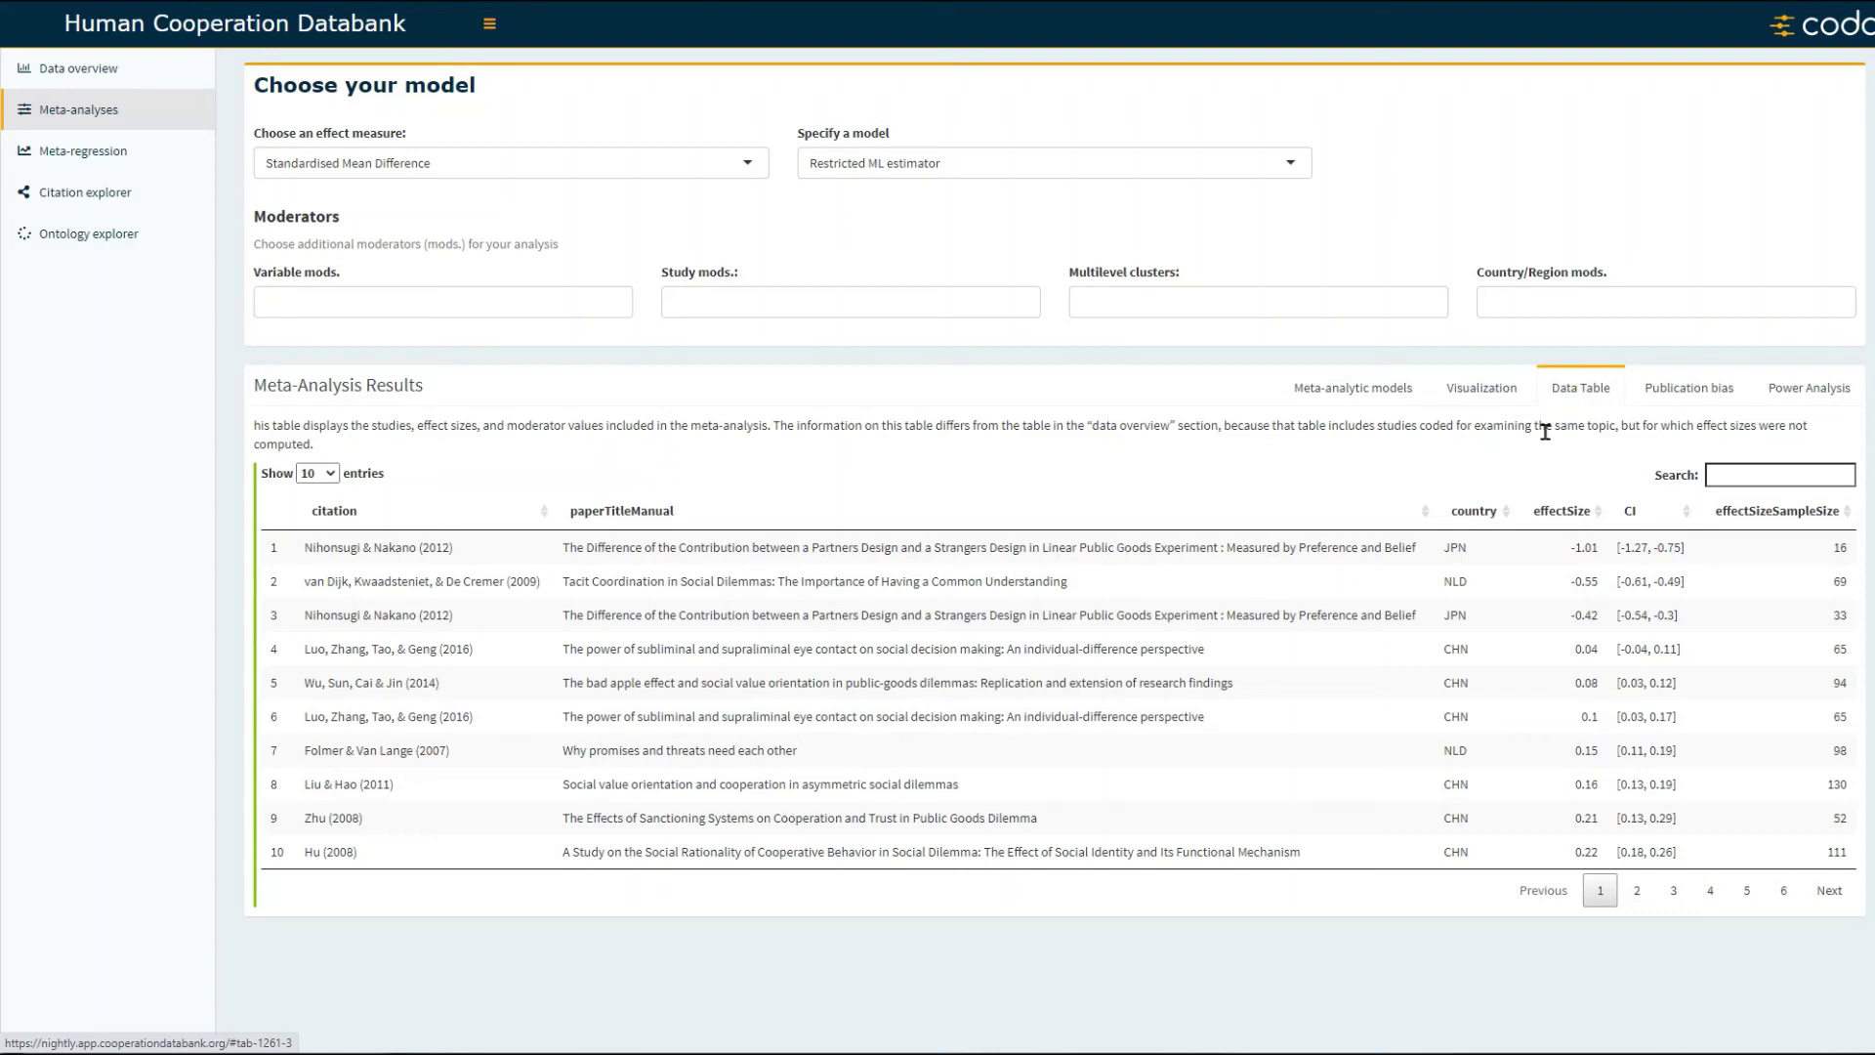
{"action": "left_click", "coordinate": [1589, 512]}
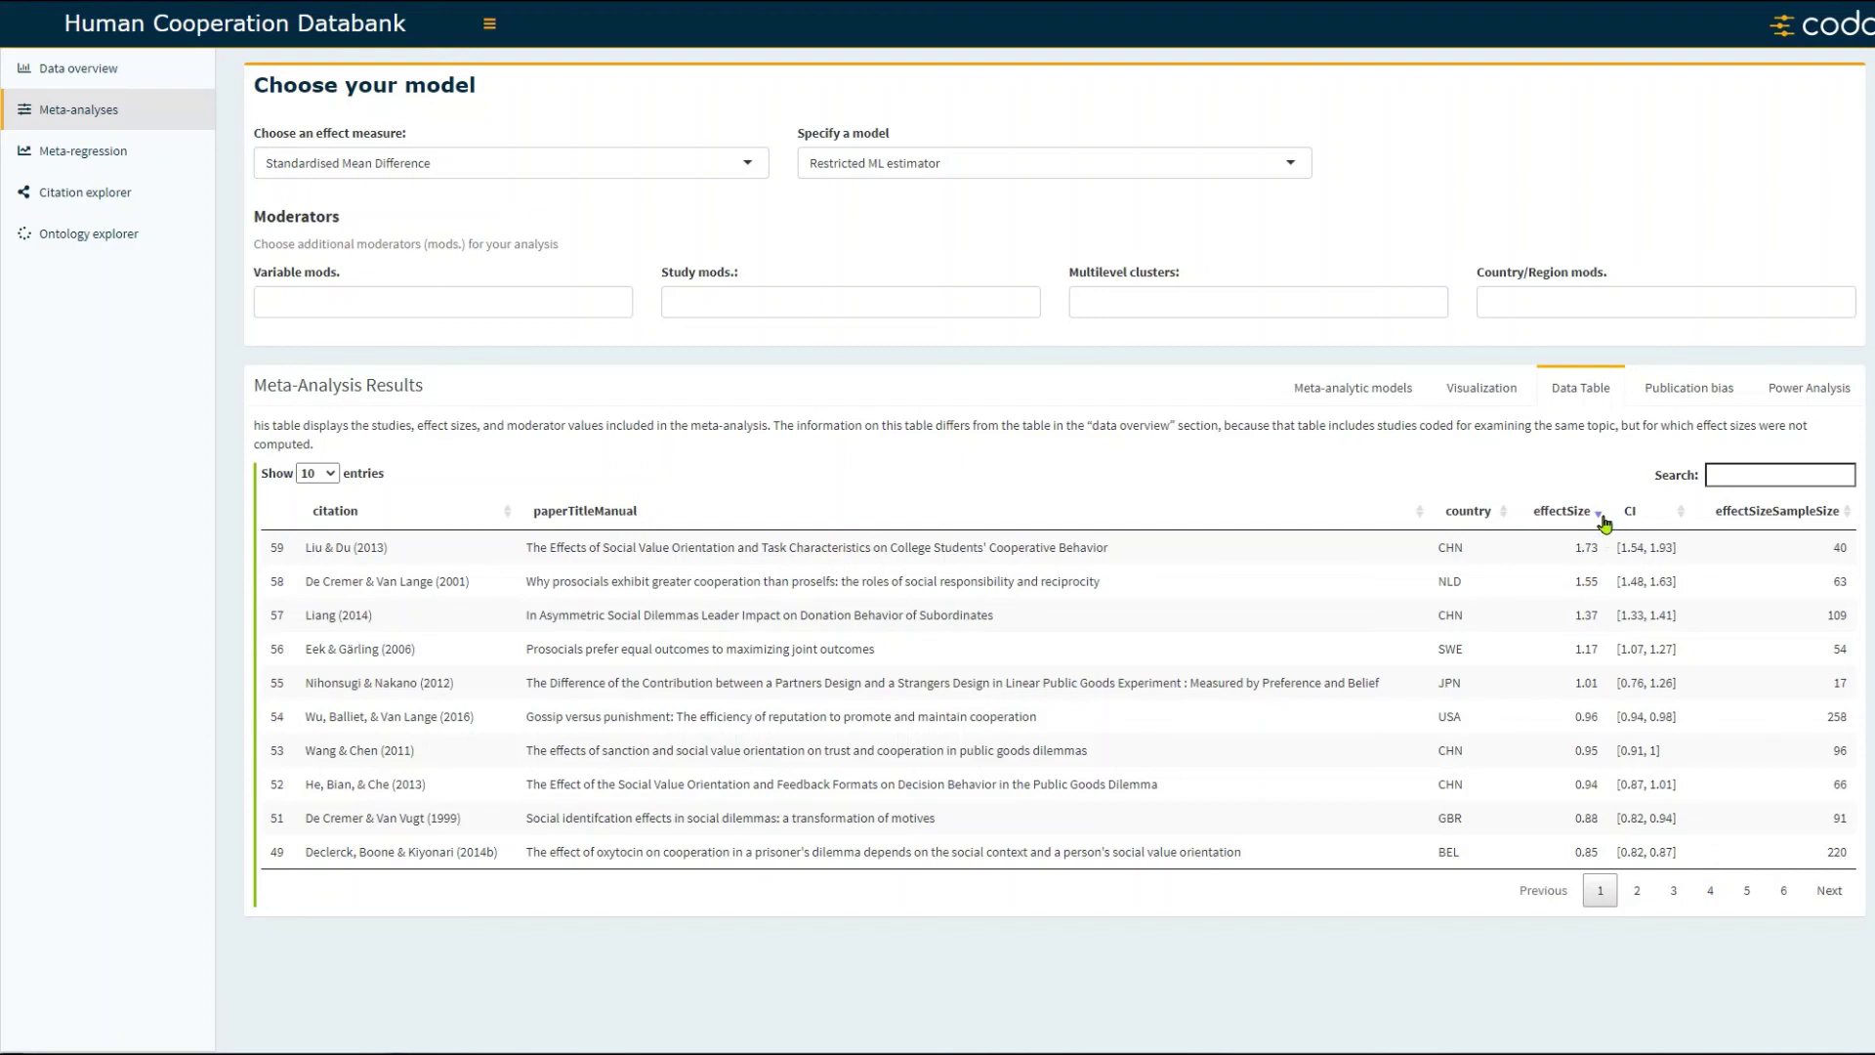
{"action": "left_click", "coordinate": [1599, 517]}
{"action": "left_click", "coordinate": [1575, 549]}
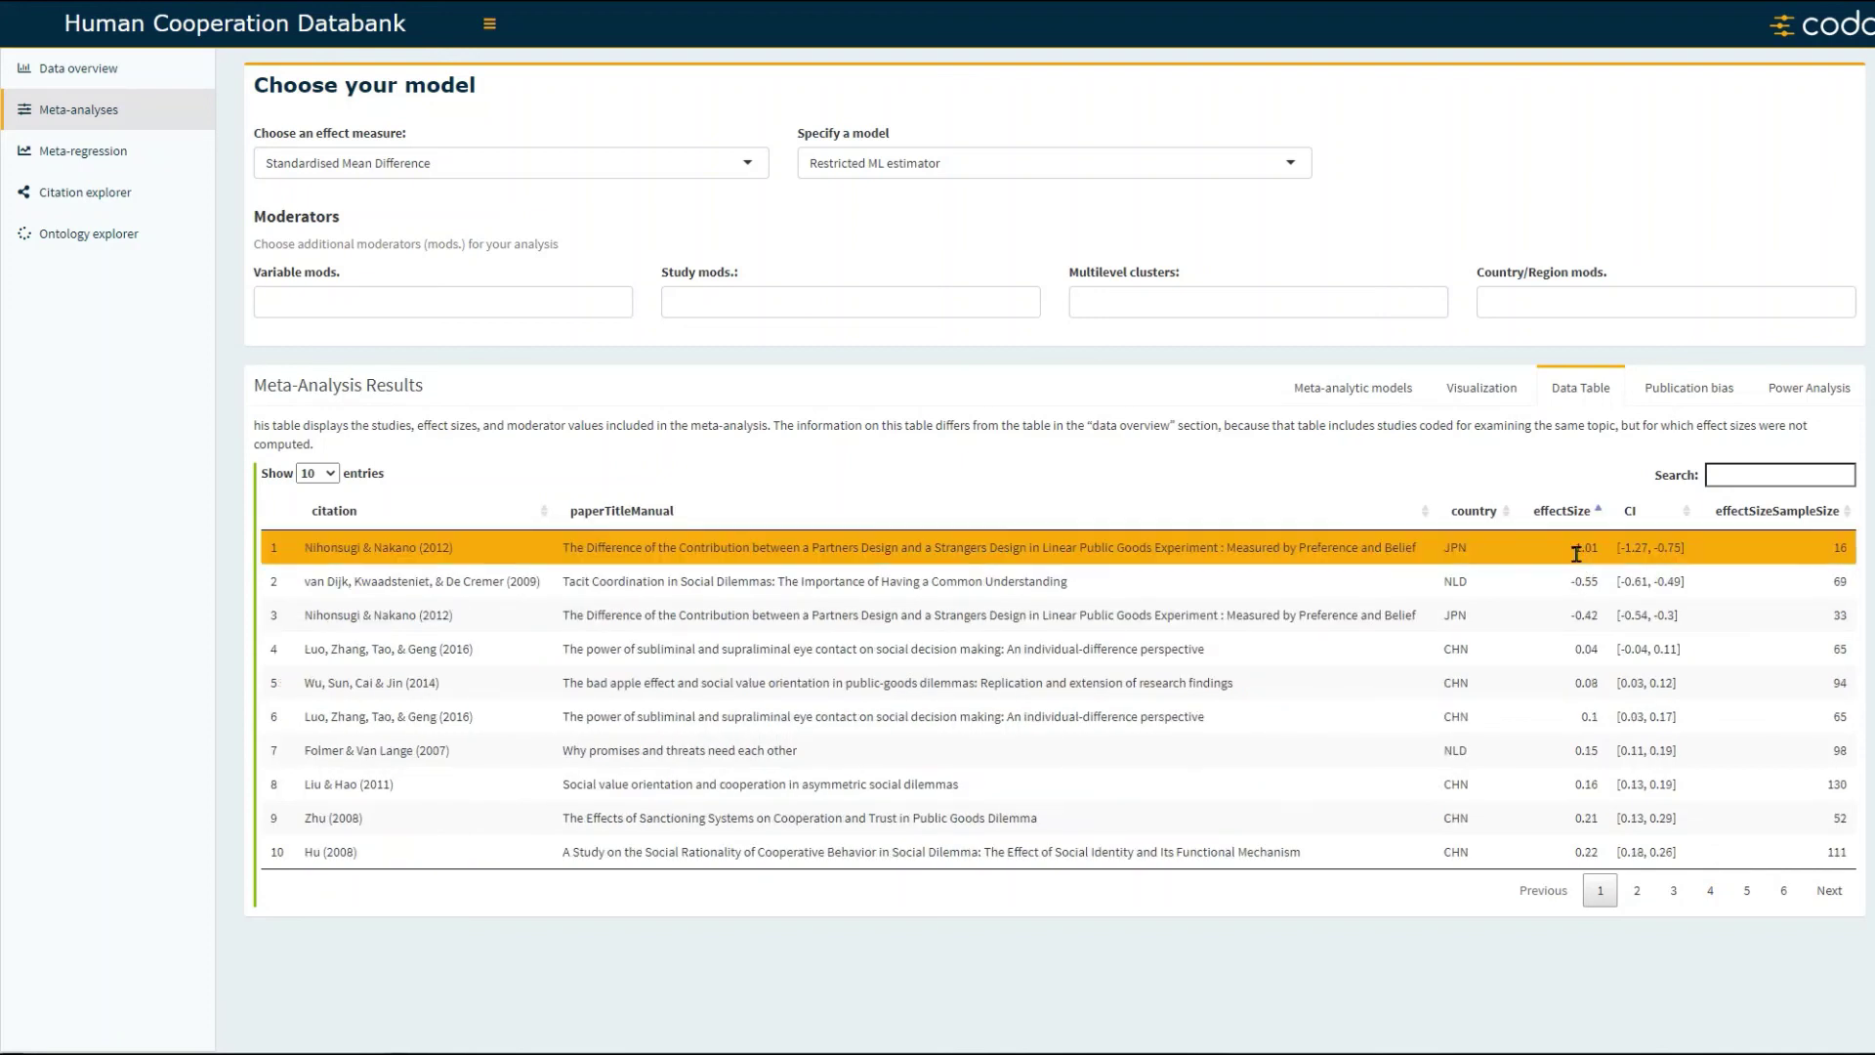
{"action": "left_click", "coordinate": [1549, 559]}
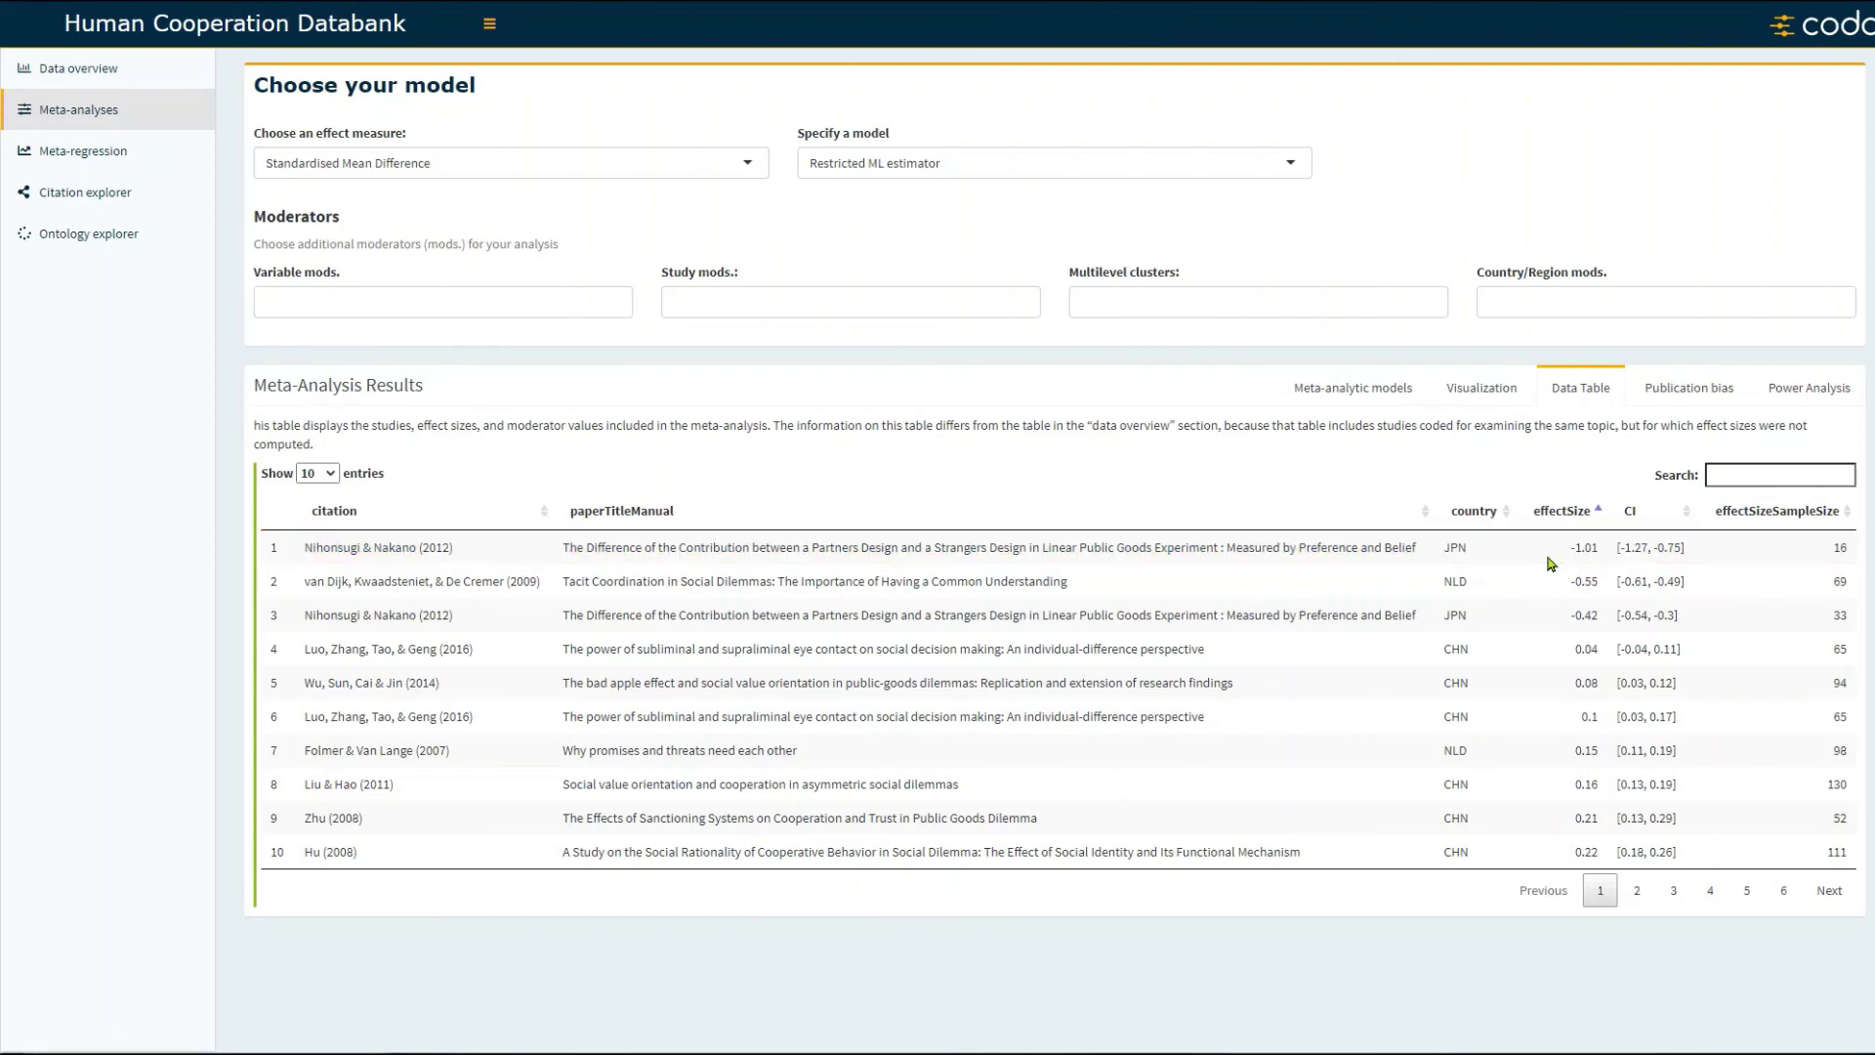